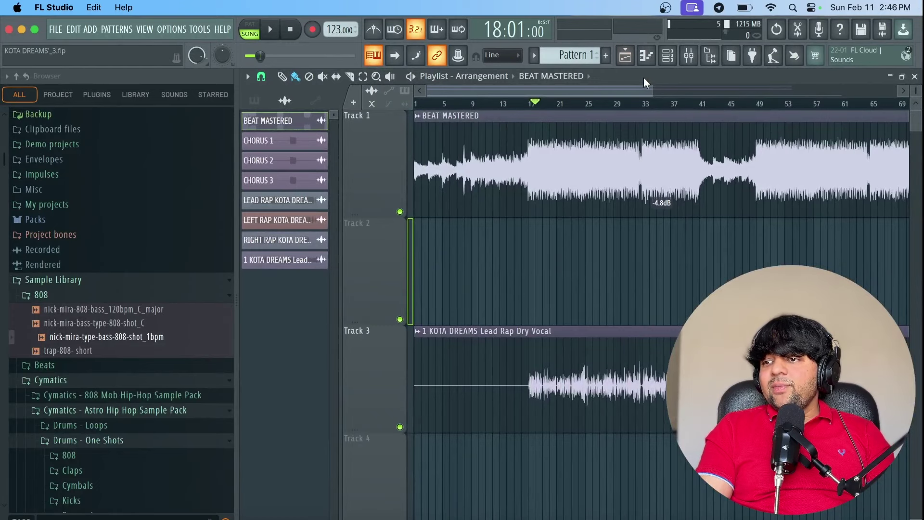
Examine the lead rap vocal waveform on Track 3 at close range around bars 17 to 19, enlarging the track height
drag(651, 86, 508, 91)
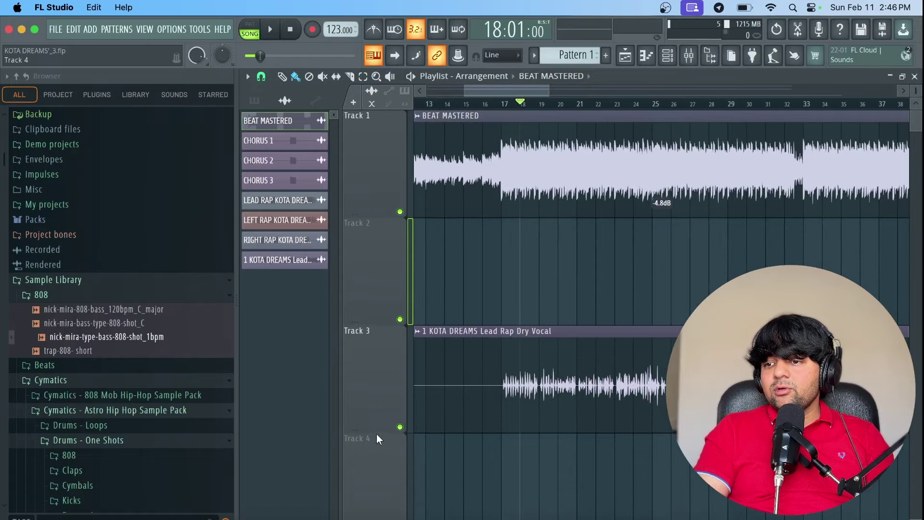
scroll(501, 426, up, 2)
scroll(517, 424, up, 5)
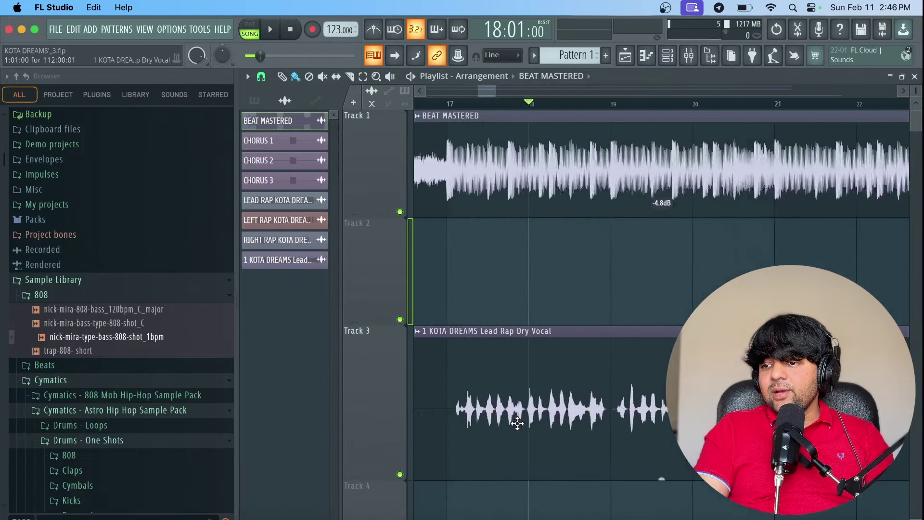
scroll(517, 423, up, 3)
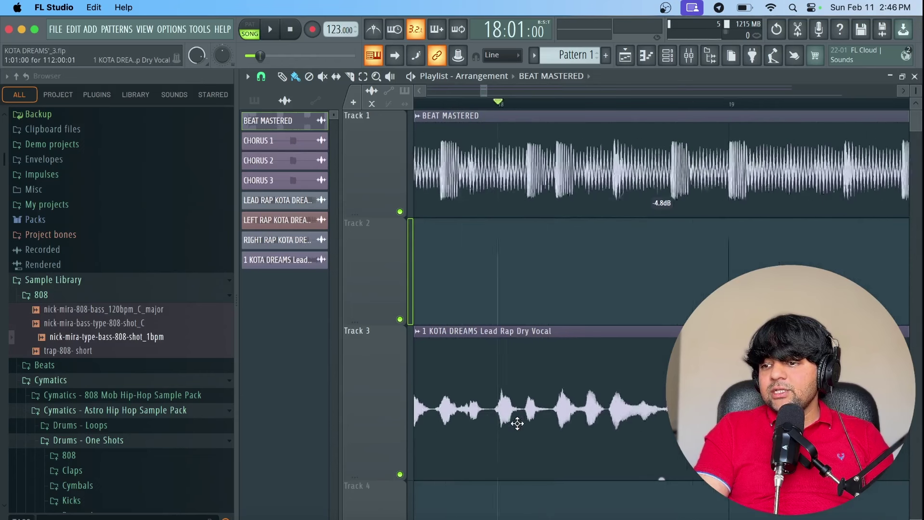
scroll(534, 421, left, 2)
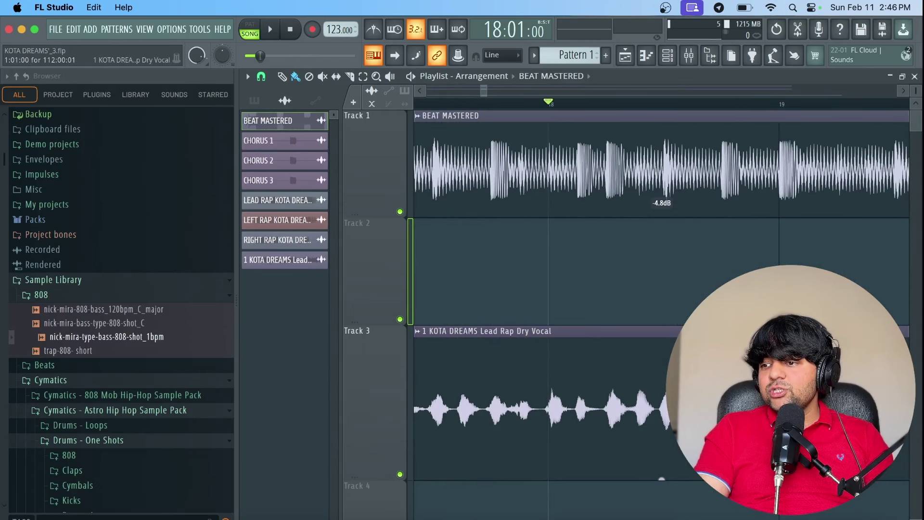
drag(378, 480, 379, 505)
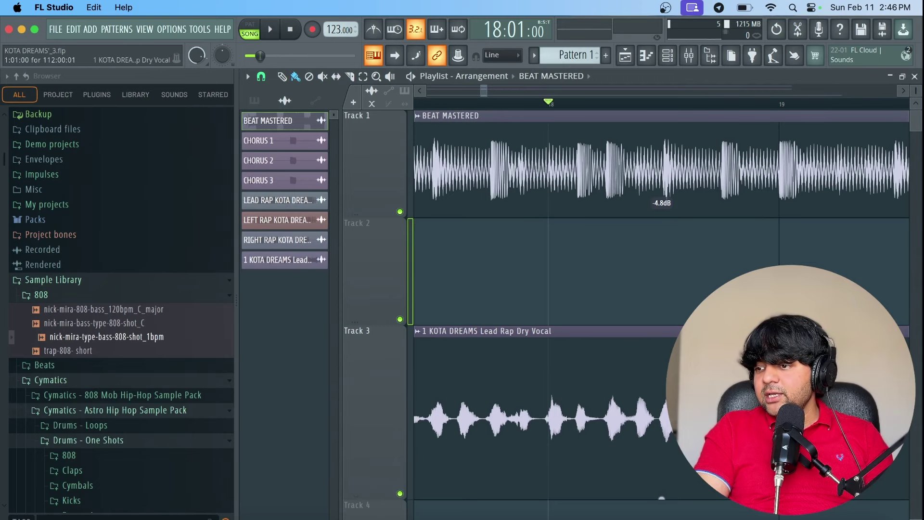
scroll(847, 164, up, 3)
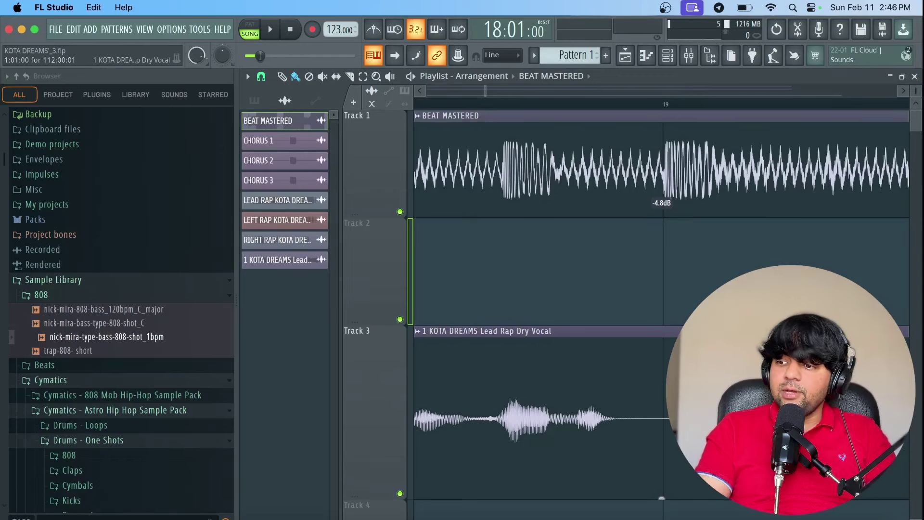
scroll(662, 164, down, 2)
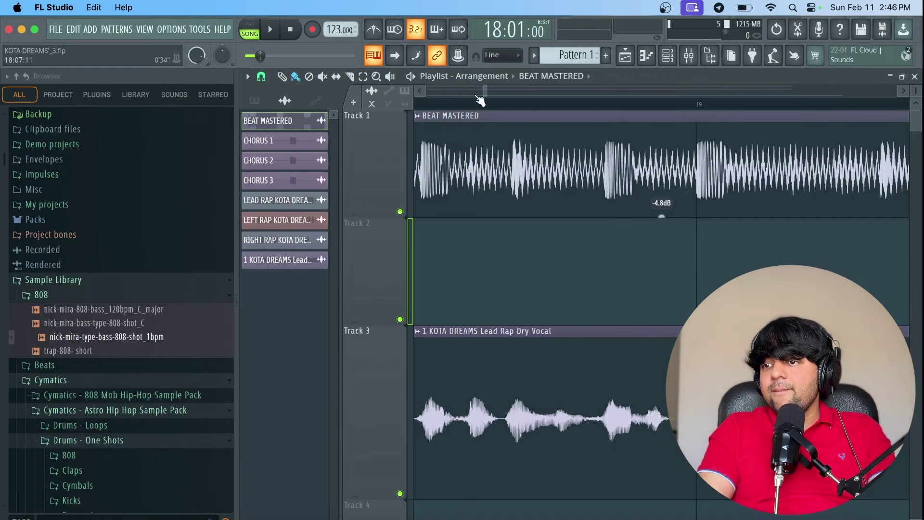
Solo Track 3 with the lead rap dry vocal and listen to it from bar 17
drag(491, 89, 519, 118)
click(522, 104)
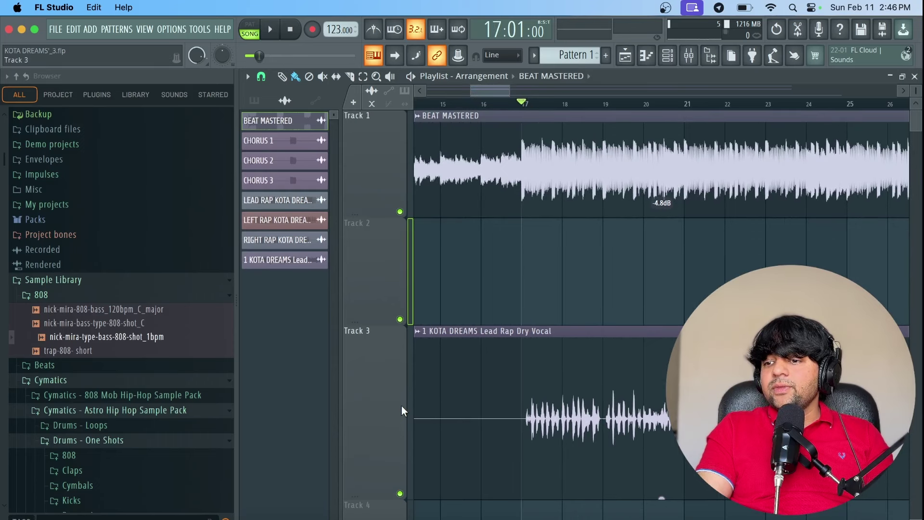
right_click(401, 494)
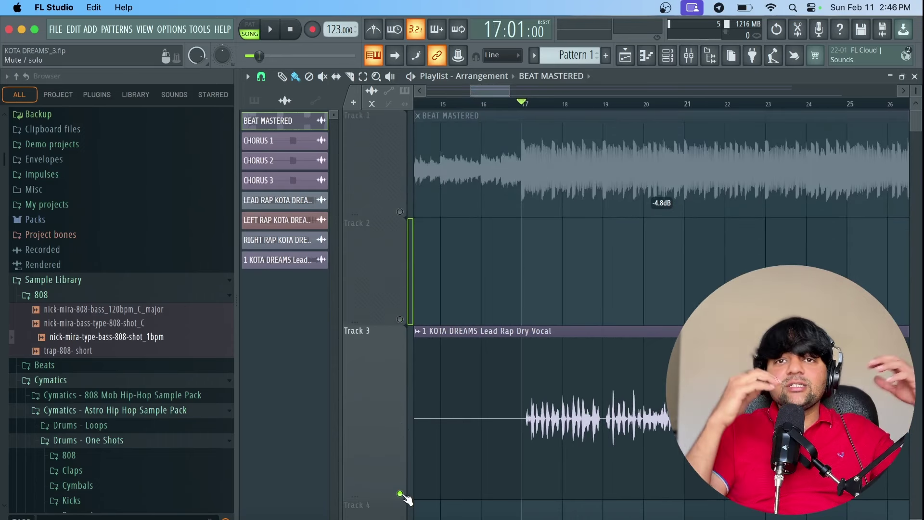
key(space)
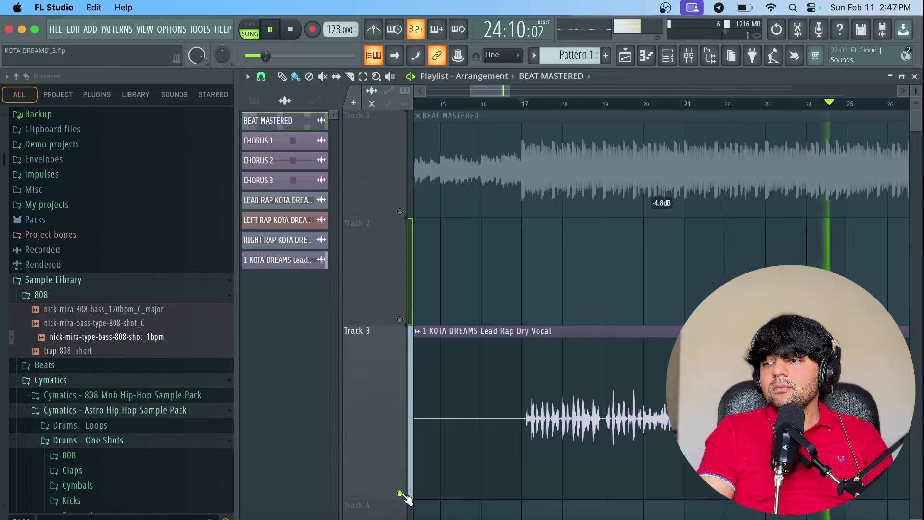
key(space)
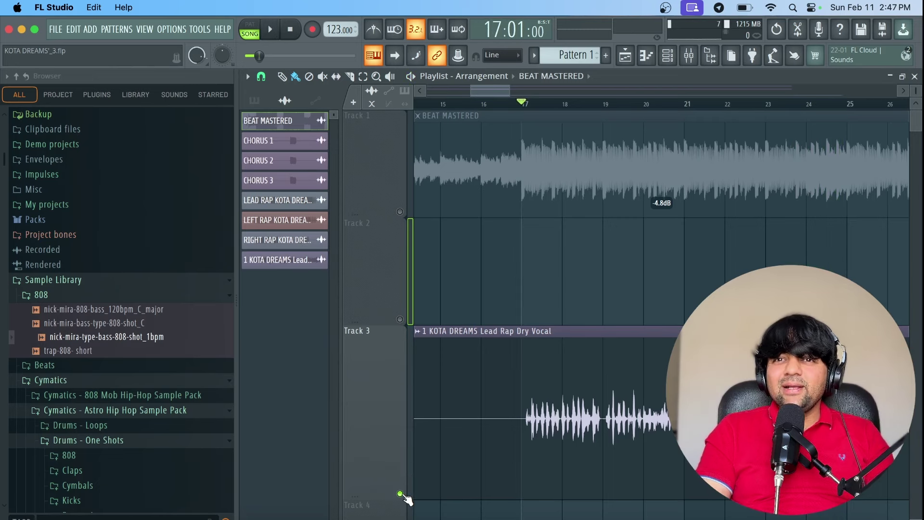
Unmute the BEAT MASTERED track and play it briefly together with the lead vocal from bar 17
click(398, 211)
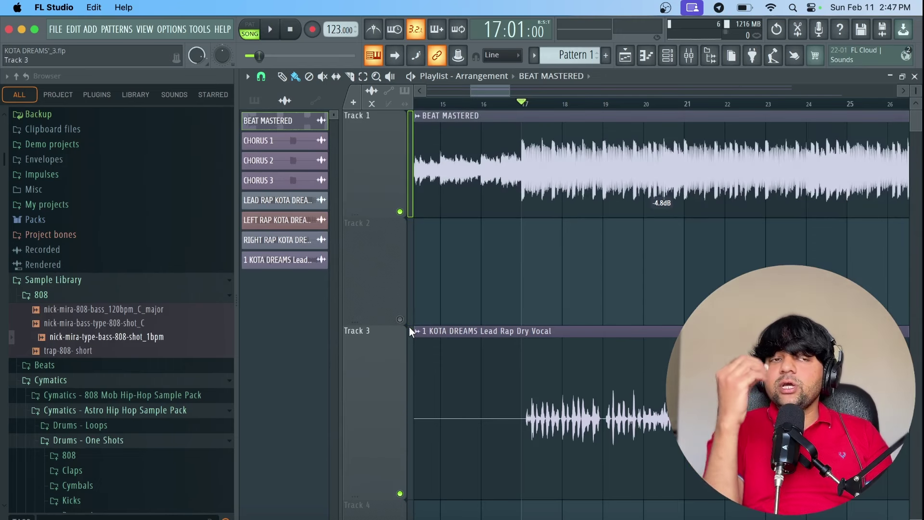
key(space)
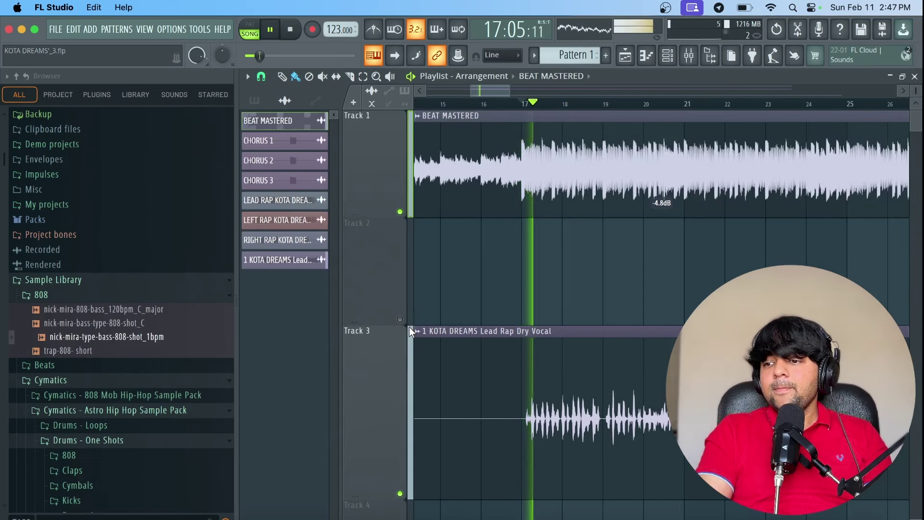
key(space)
Lower the BEAT MASTERED clip's channel volume to about 52% (-12.1 dB) while playing the song
double_click(554, 193)
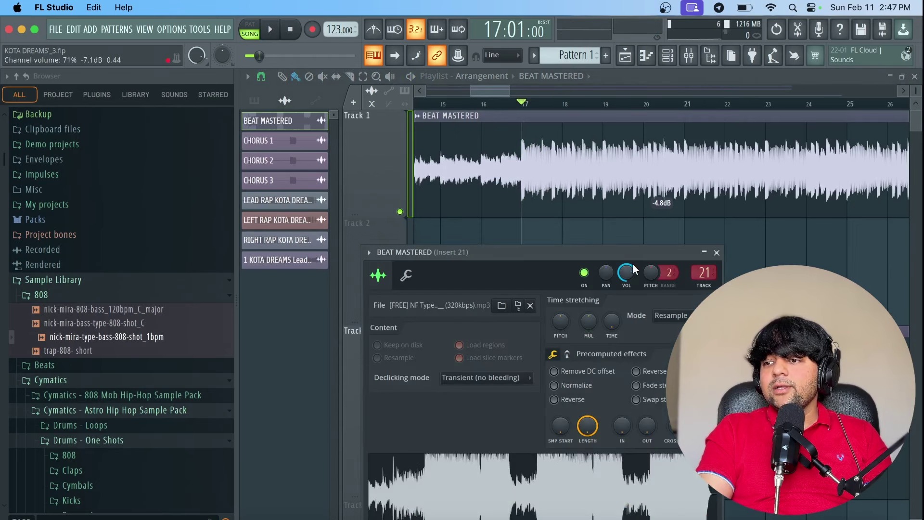
key(space)
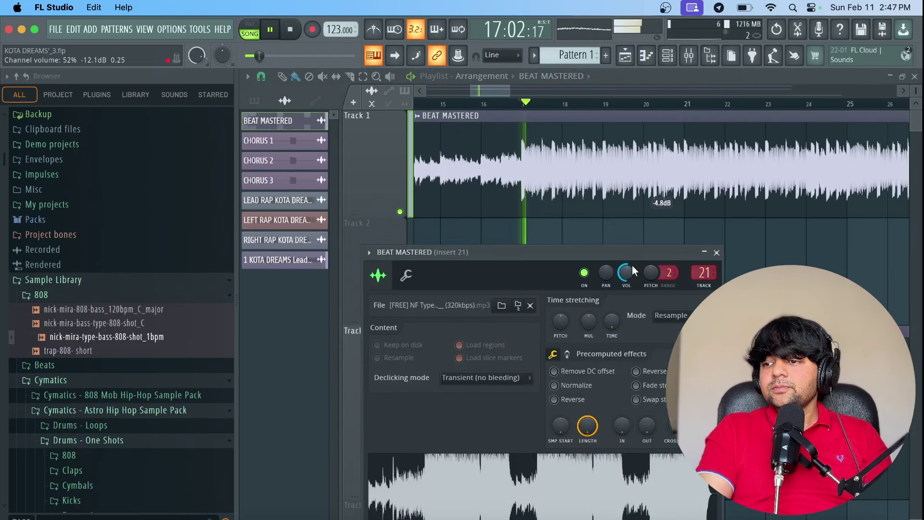
click(716, 252)
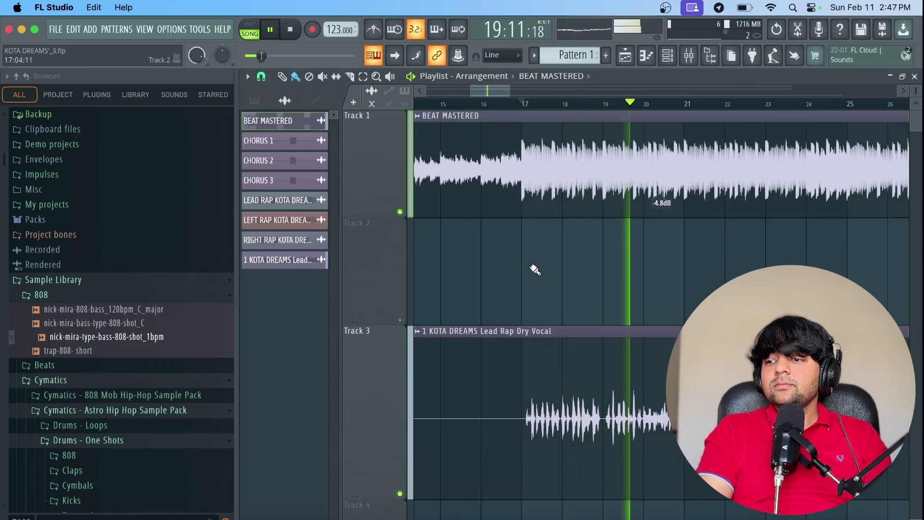
Move the playback position to bar 19 and listen to the vocal against the beat from there
key(space)
click(602, 105)
key(space)
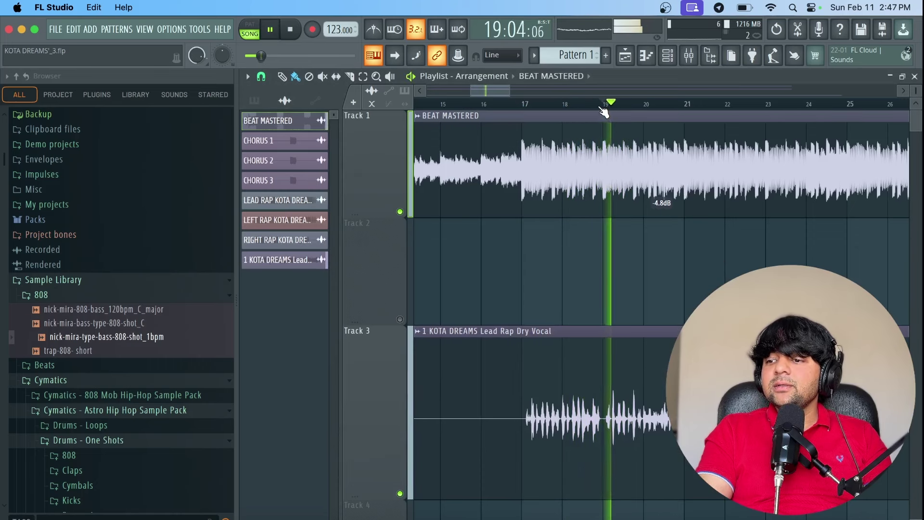
key(space)
key(space)
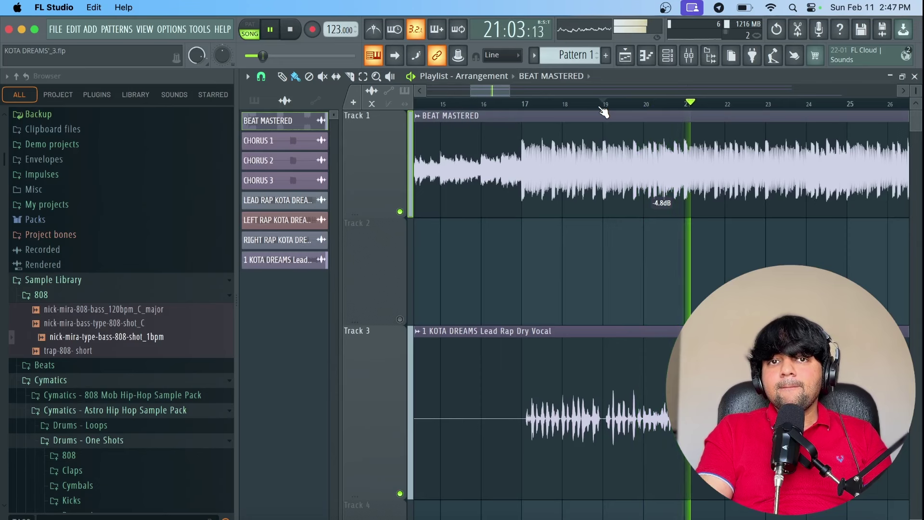
key(space)
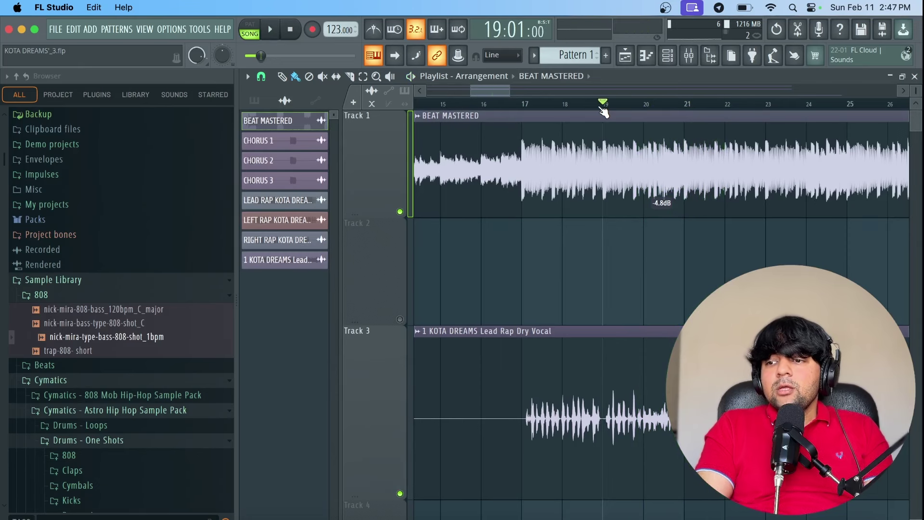
Find TDR Kotelnikov and load its VST3 version into the first effect slot of mixer Insert 1
double_click(613, 386)
click(689, 55)
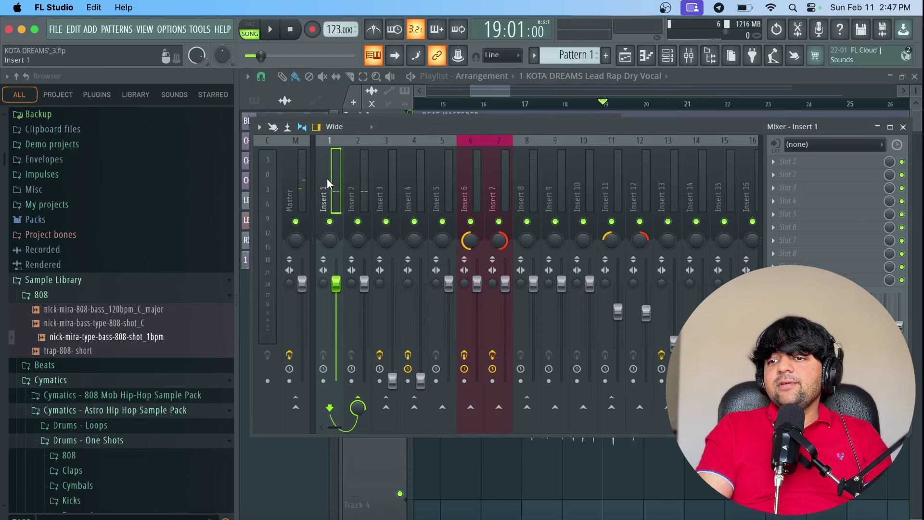
click(789, 162)
click(510, 42)
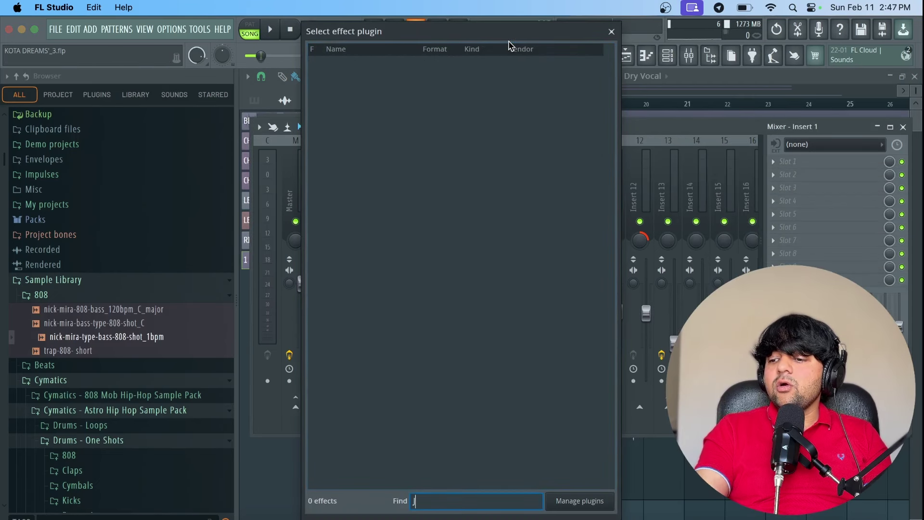
text(KO)
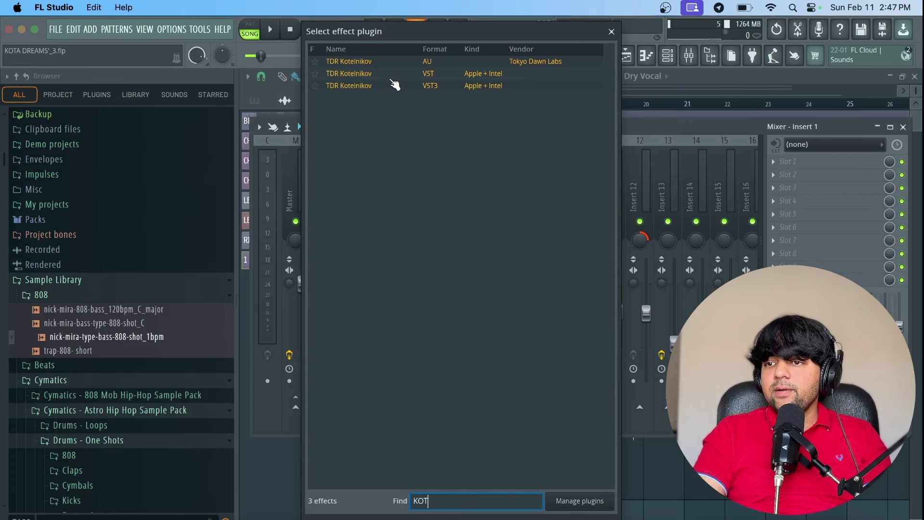
text(T)
double_click(375, 86)
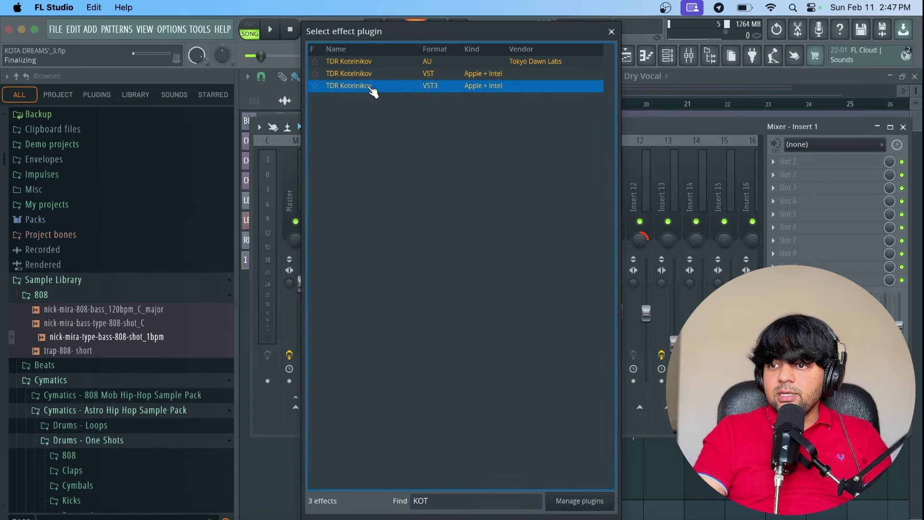
Try out the TDR Kotelnikov controls, setting the attack to 5.9 ms and the peak release to 70 ms
drag(272, 106, 401, 104)
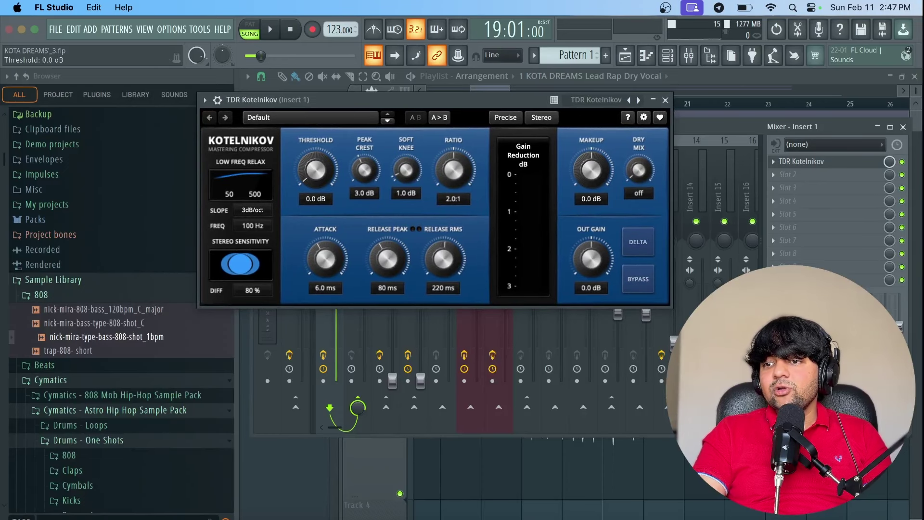
click(315, 170)
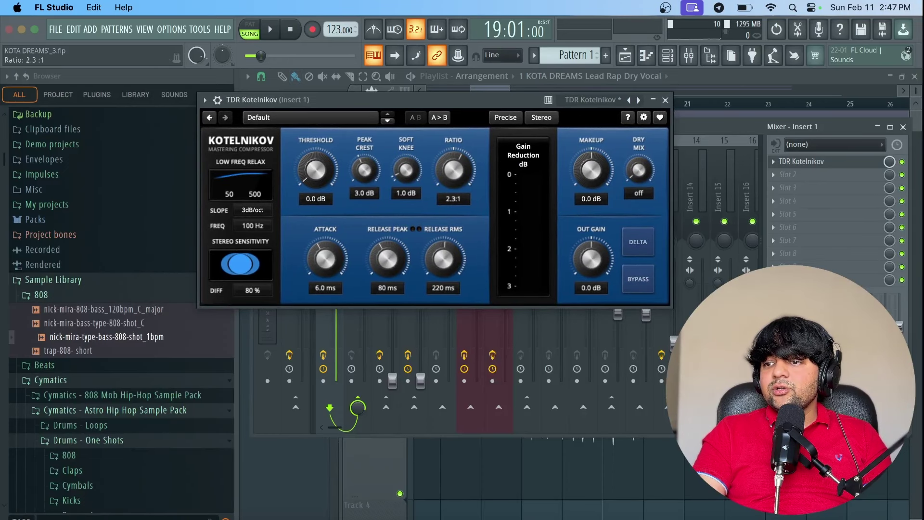
drag(452, 170, 414, 205)
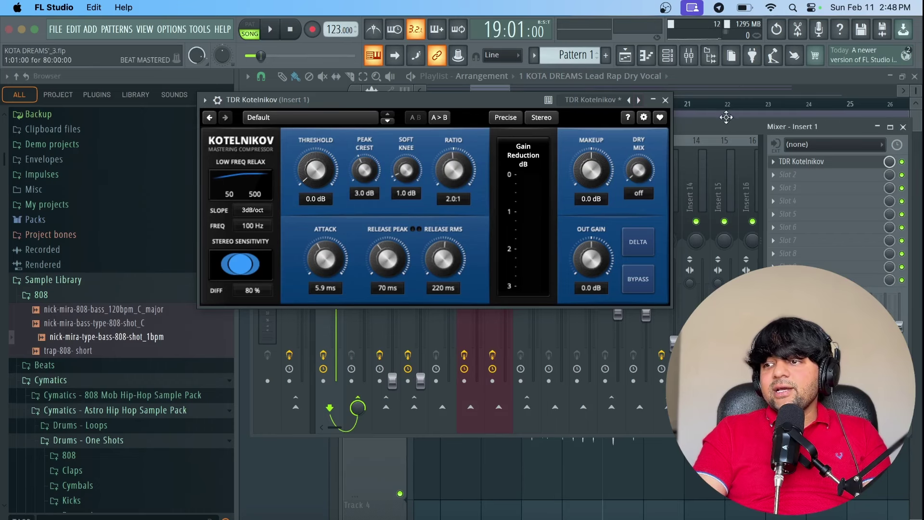
Replace TDR Kotelnikov on Insert 1 with Fruity Limiter and switch it to compressor mode in an enlarged window
click(775, 162)
mouse_move(780, 182)
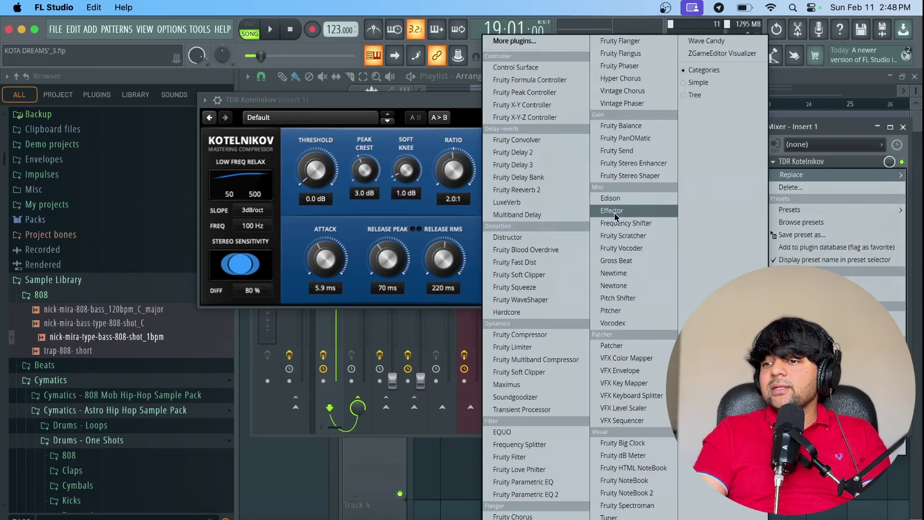
click(527, 348)
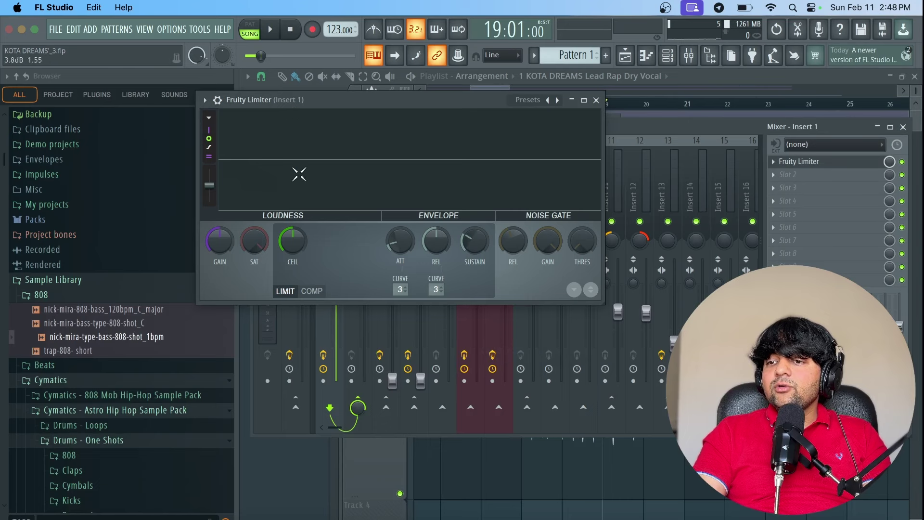
click(311, 292)
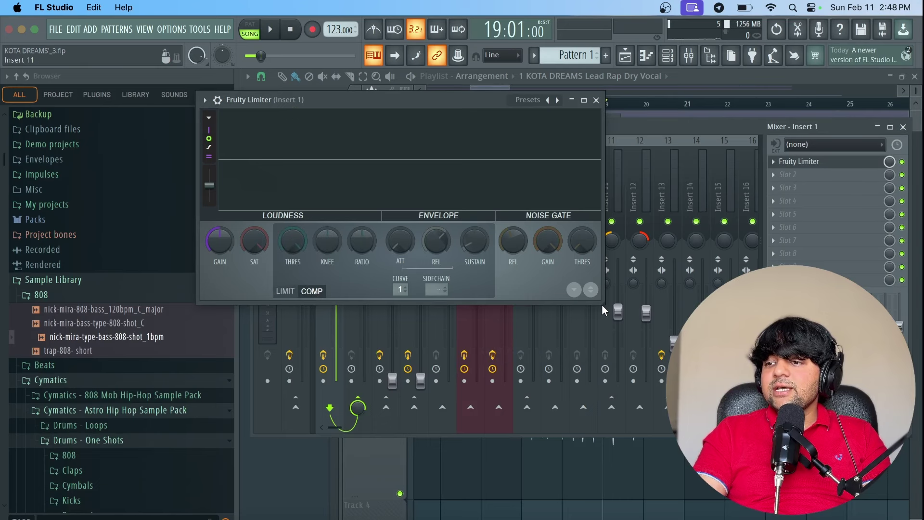
drag(598, 301, 765, 391)
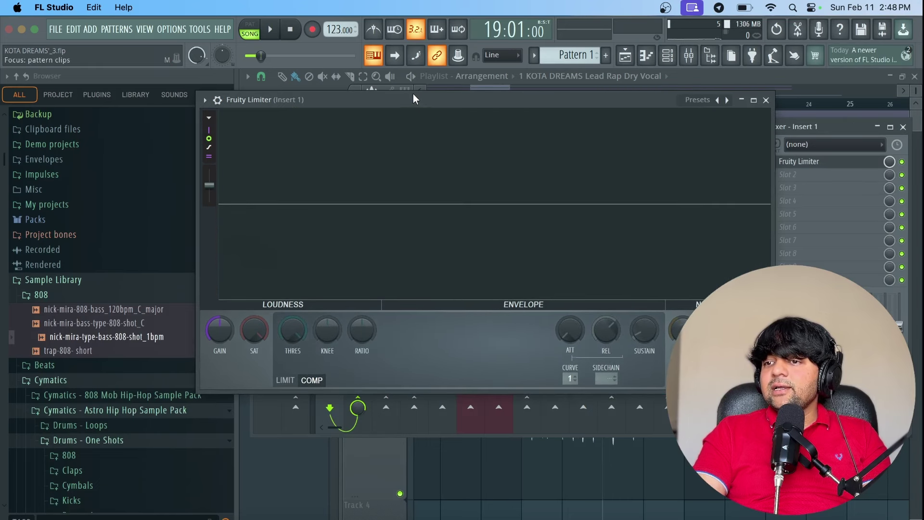
drag(411, 100, 344, 95)
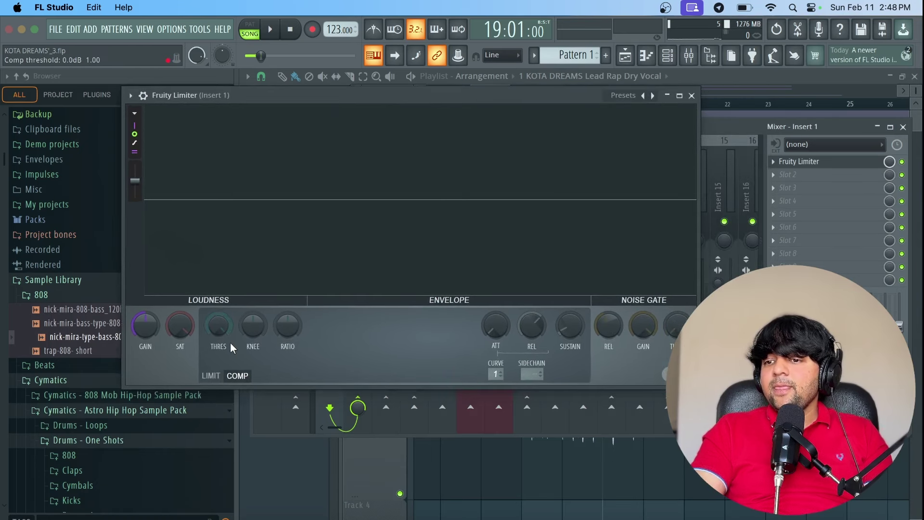
Lower the Fruity Limiter's compressor threshold slightly and play the vocal from bar 19 to check its level
mouse_move(218, 323)
mouse_down()
mouse_move(218, 347)
mouse_move(218, 313)
mouse_up()
mouse_move(288, 324)
mouse_down()
mouse_move(288, 313)
mouse_move(288, 325)
mouse_up()
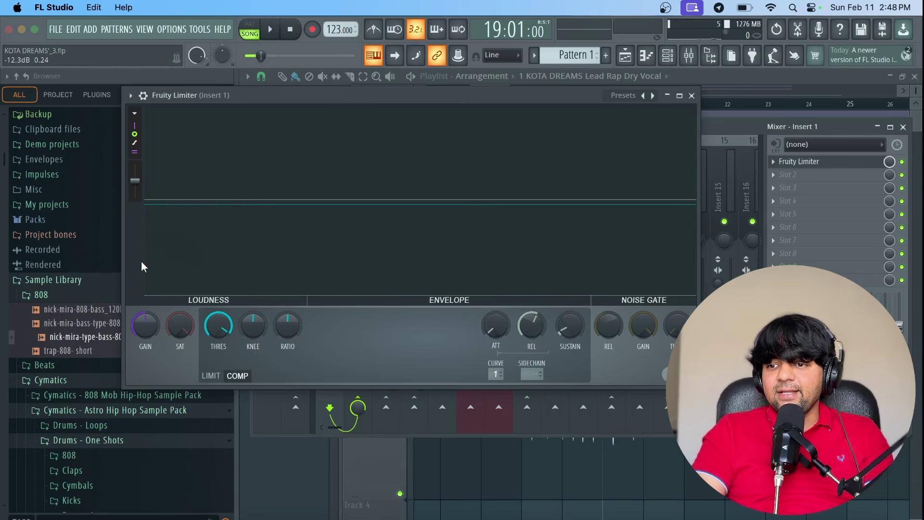
key(F2)
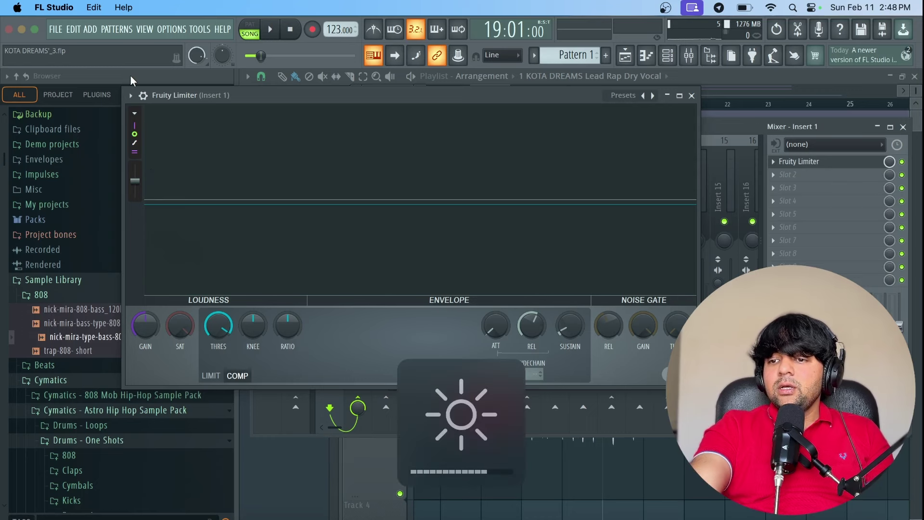
key(space)
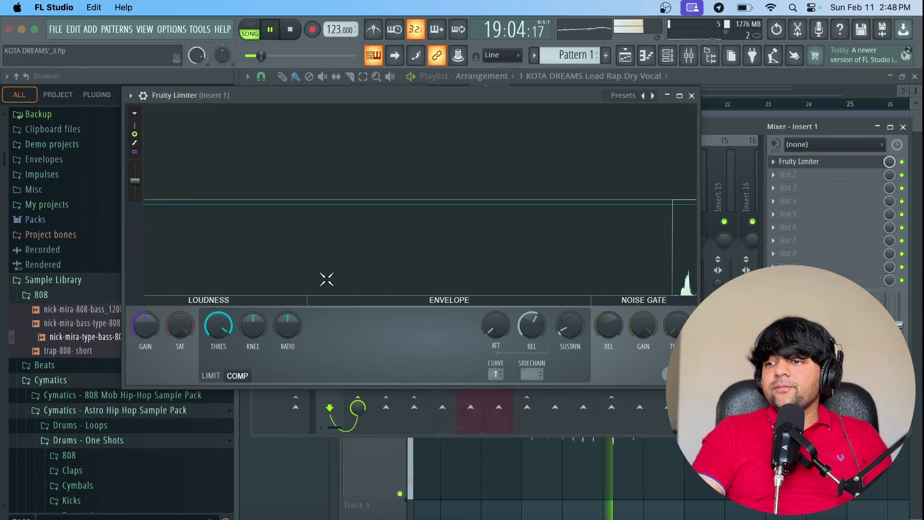
key(space)
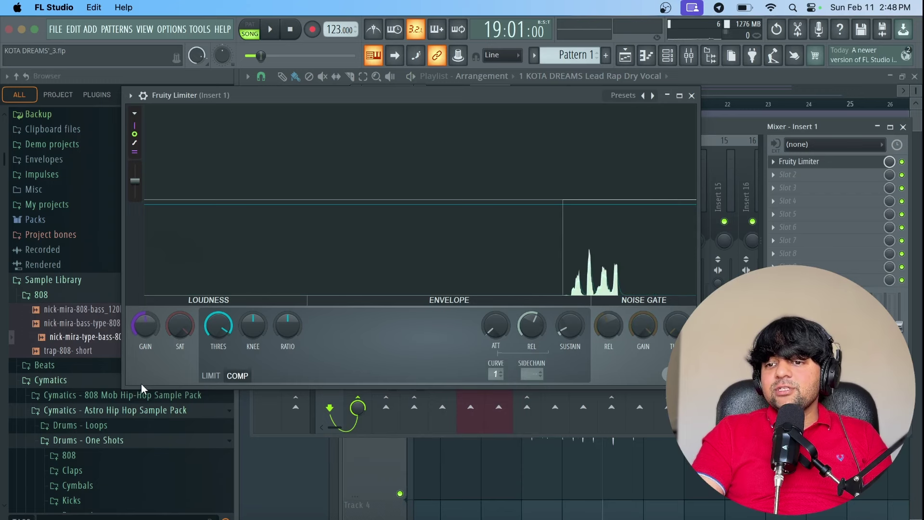
Enlarge the Fruity Limiter window and play the vocal from bar 19 to examine its peak levels
drag(255, 93, 234, 93)
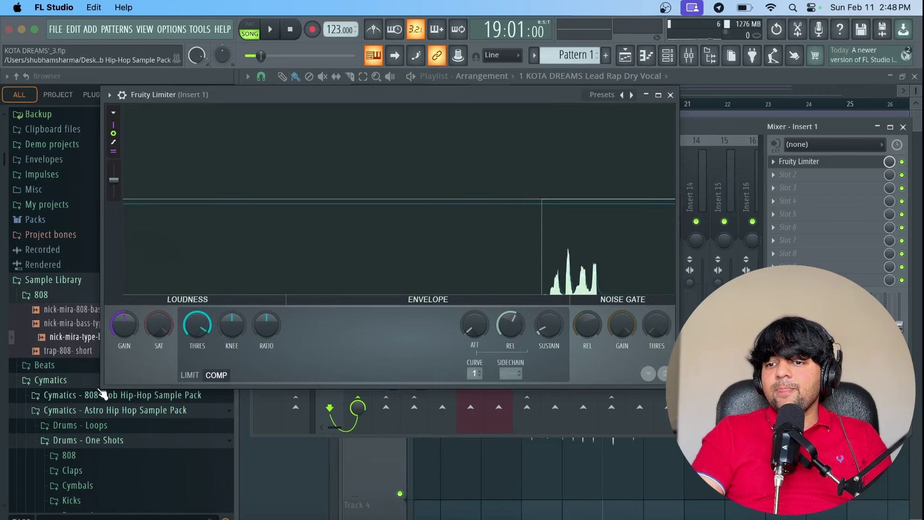
drag(103, 388, 47, 408)
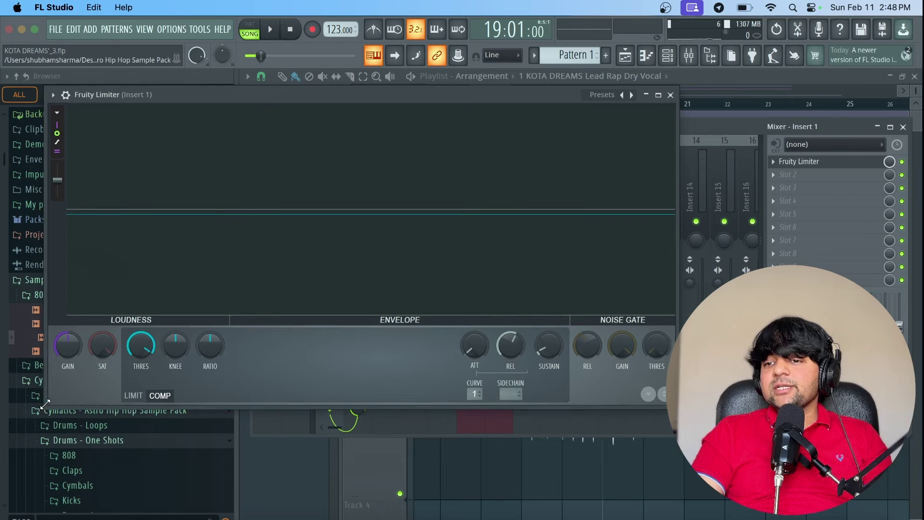
key(space)
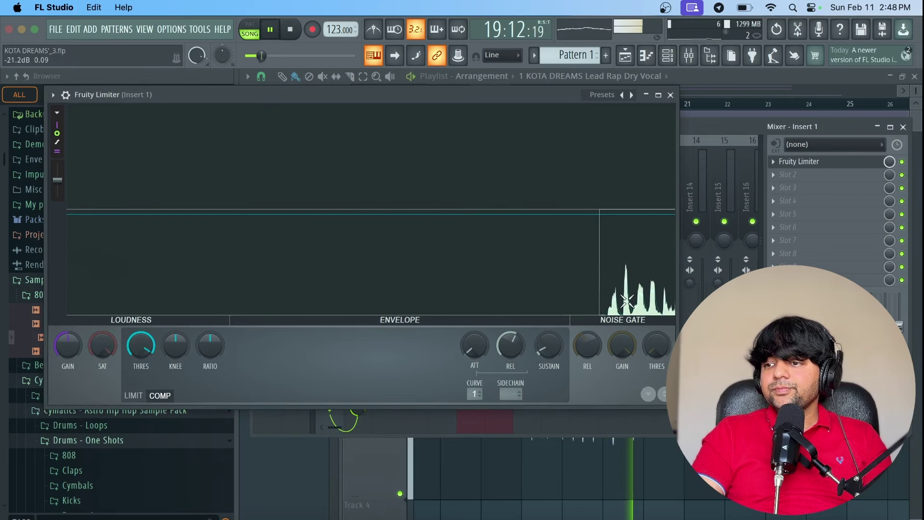
drag(588, 348, 599, 360)
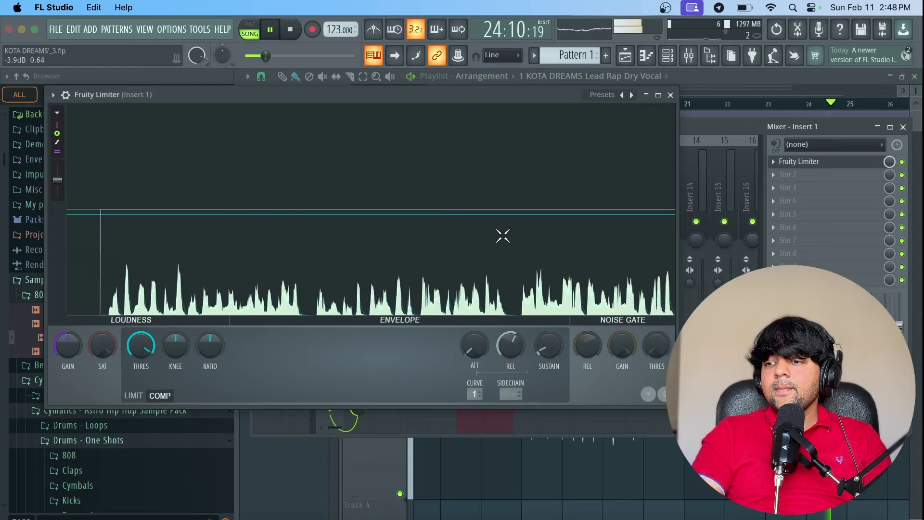
key(space)
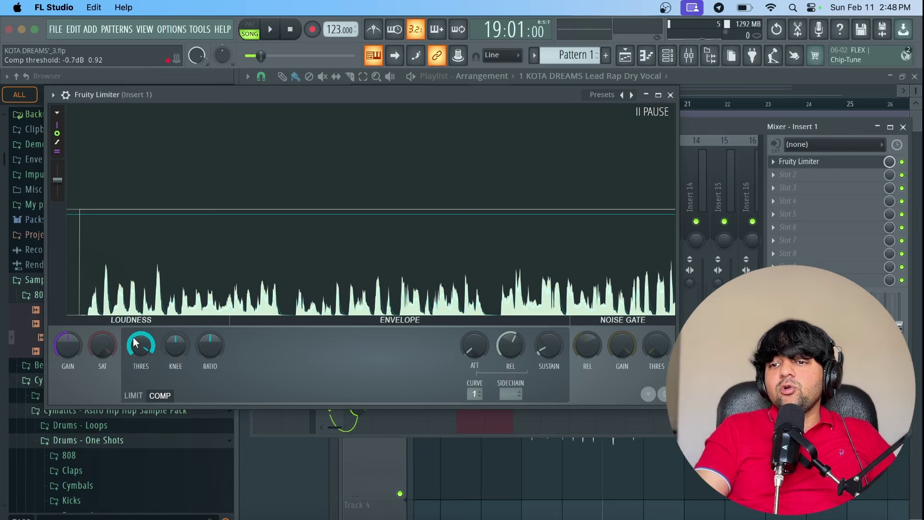
Lower the Fruity Limiter's compressor threshold into the vocal peaks, to -19.4 dB
drag(141, 344, 140, 364)
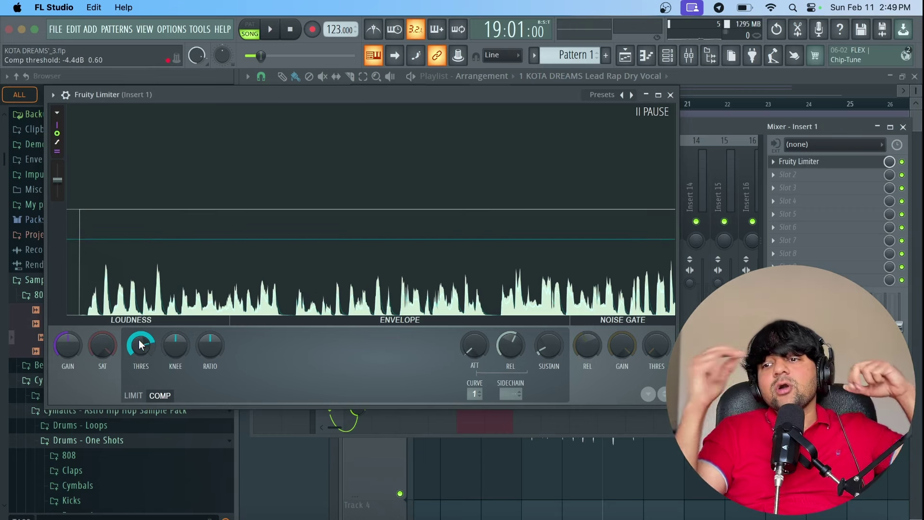
drag(140, 345, 140, 377)
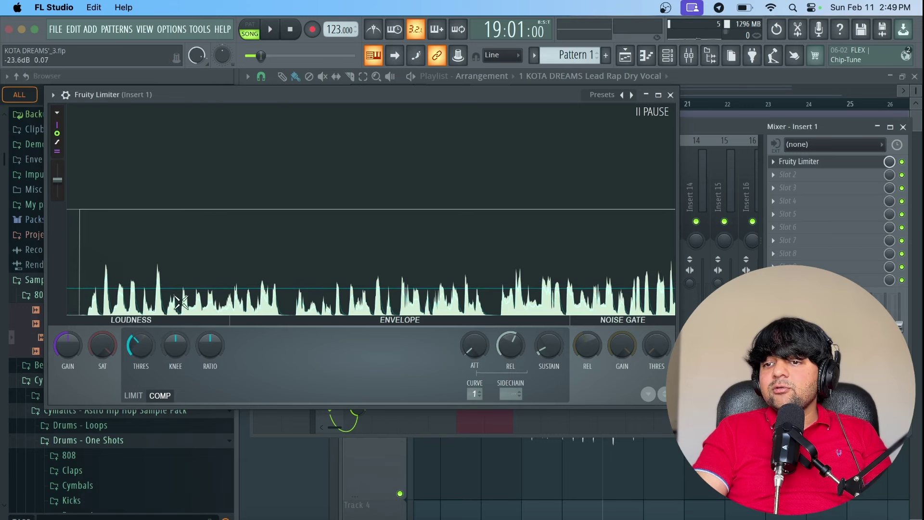
drag(171, 316, 171, 321)
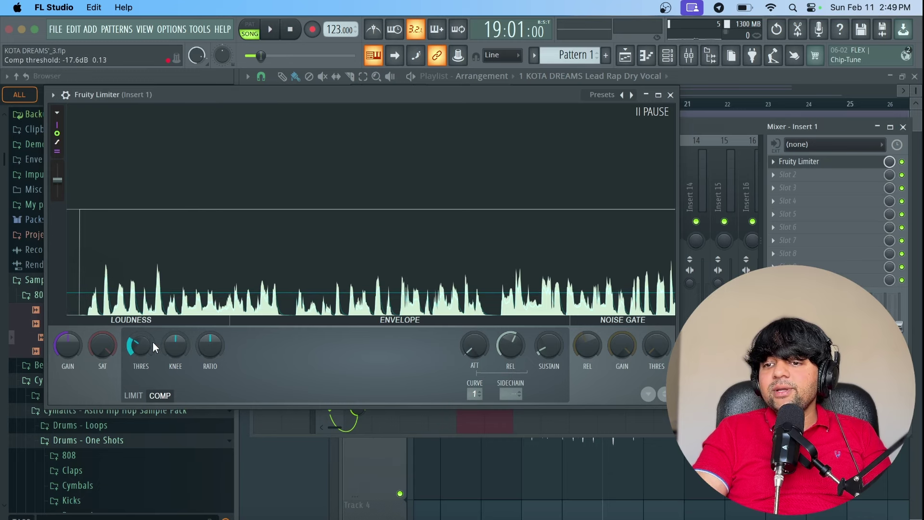
drag(152, 342, 142, 341)
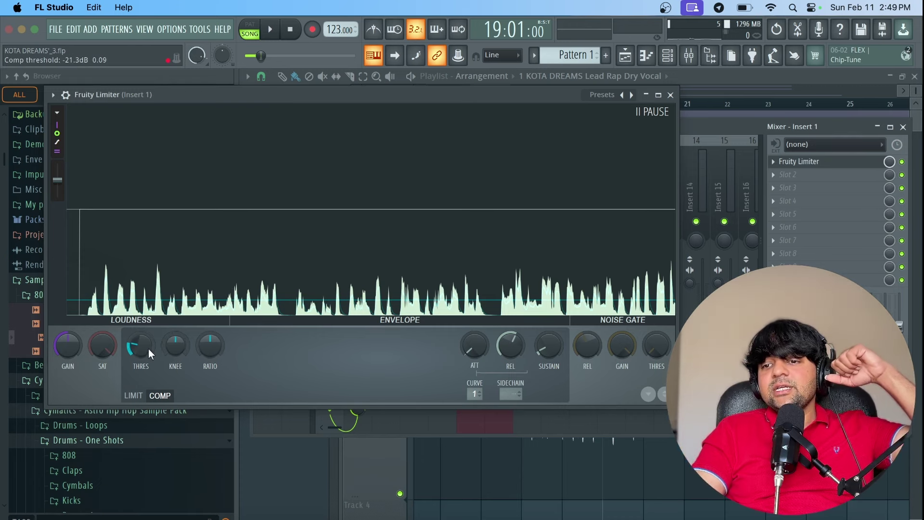
drag(144, 347, 137, 352)
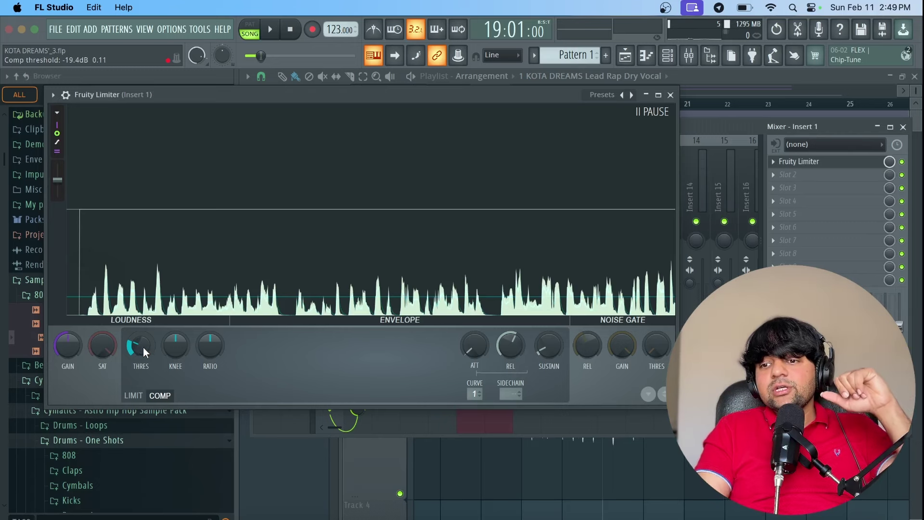
Raise the compression ratio, lower the threshold slightly further, and play the vocal from bar 19 to hear the compression
drag(204, 347, 204, 338)
drag(210, 344, 210, 330)
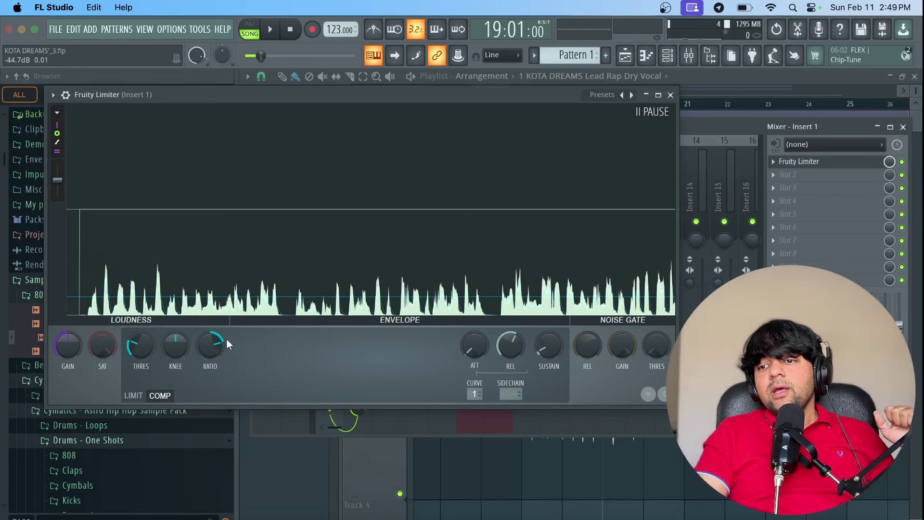
drag(140, 345, 140, 342)
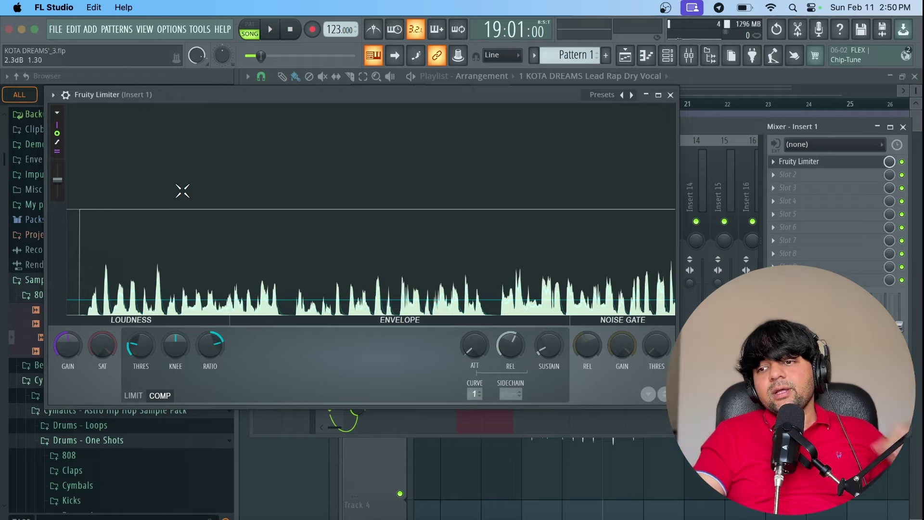
key(space)
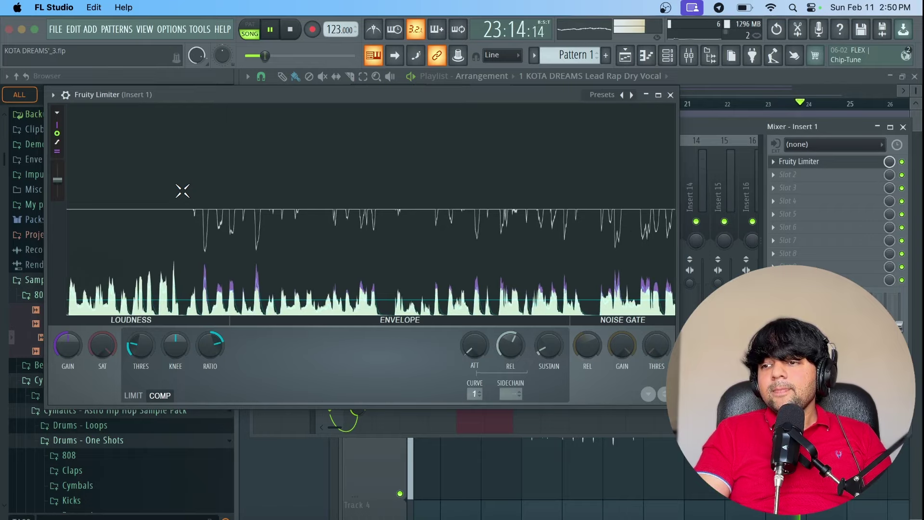
key(space)
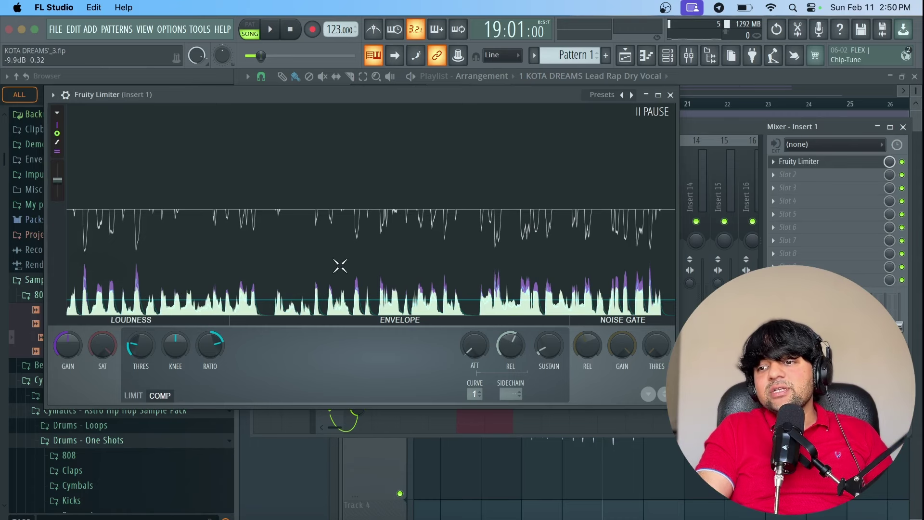
Try higher compression ratios up to 20:1 while playing the vocal, and bring the ratio back to its moderate setting
drag(210, 345, 210, 329)
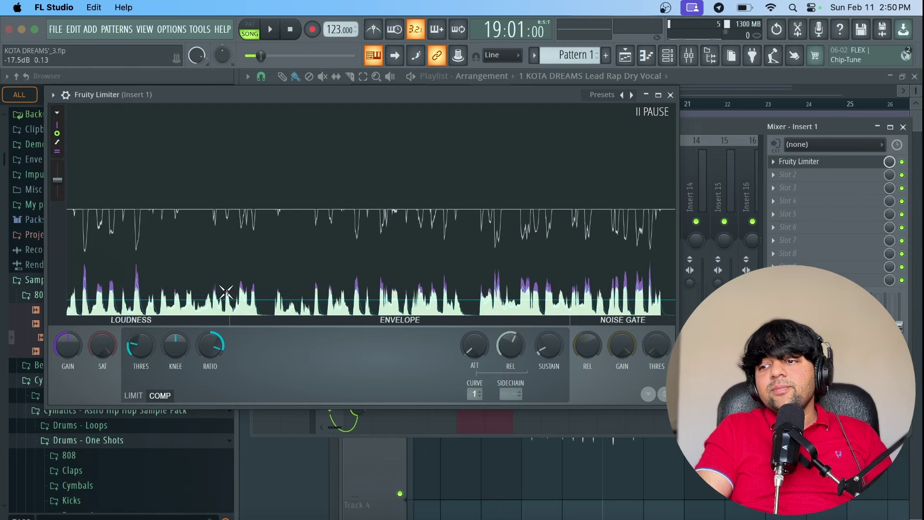
key(space)
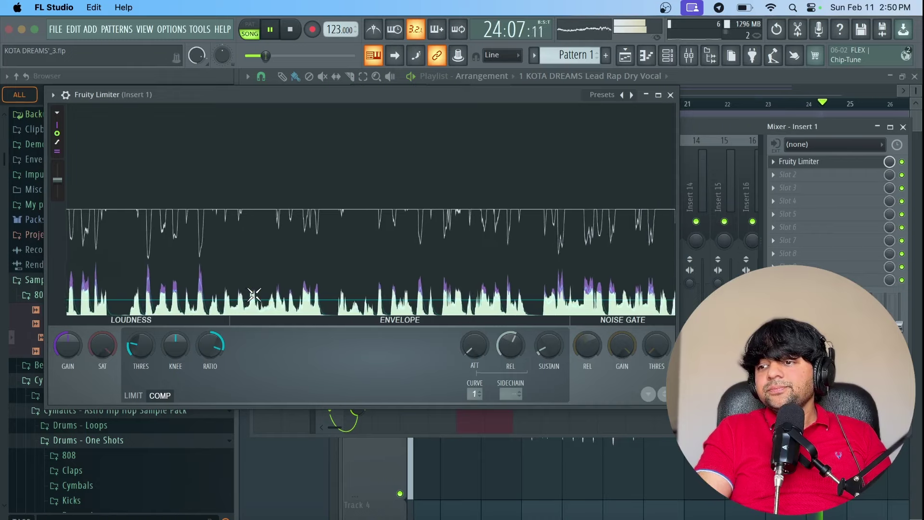
key(space)
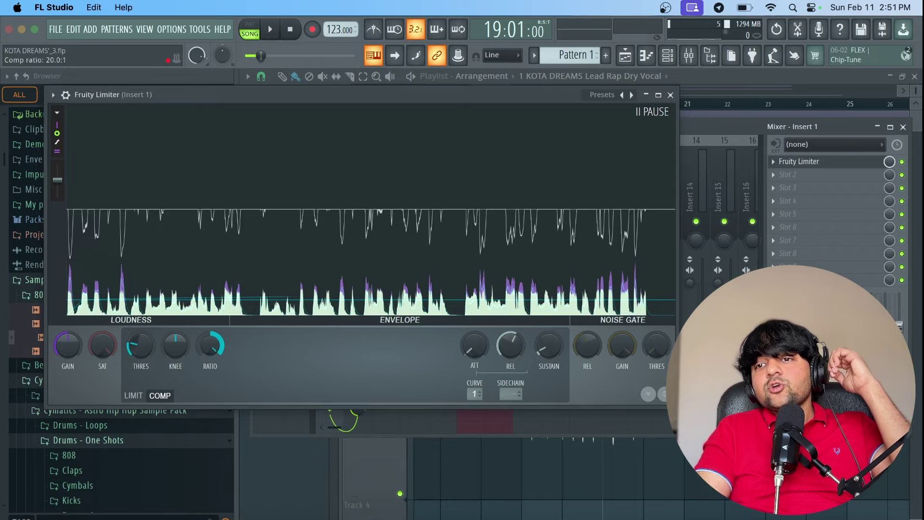
key(space)
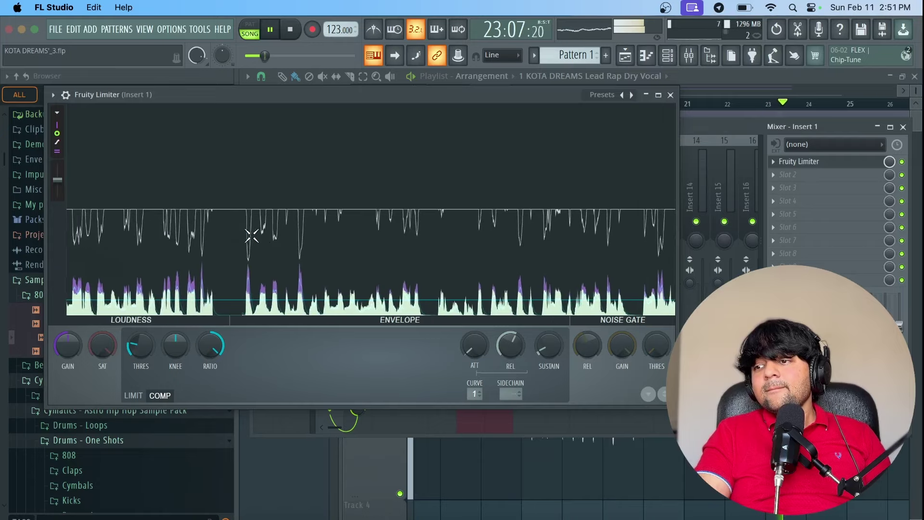
key(space)
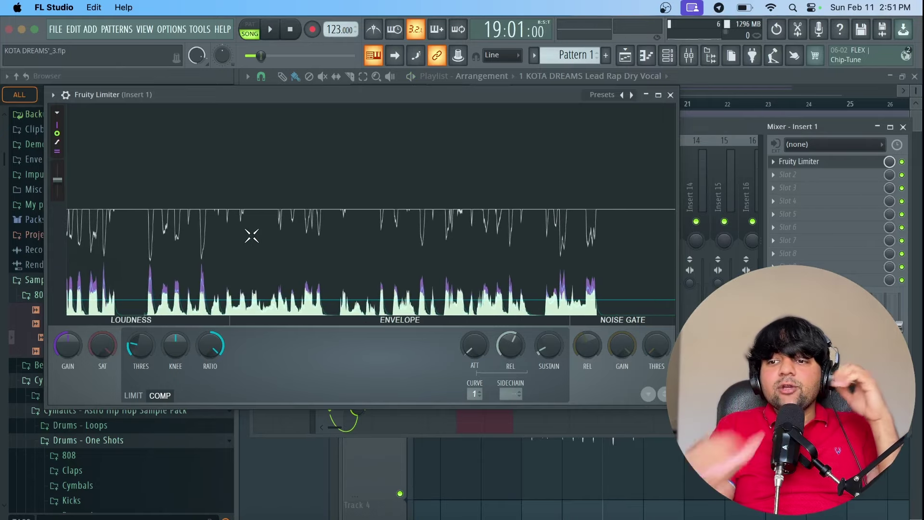
mouse_move(210, 345)
mouse_down()
mouse_move(210, 376)
mouse_move(210, 354)
mouse_up()
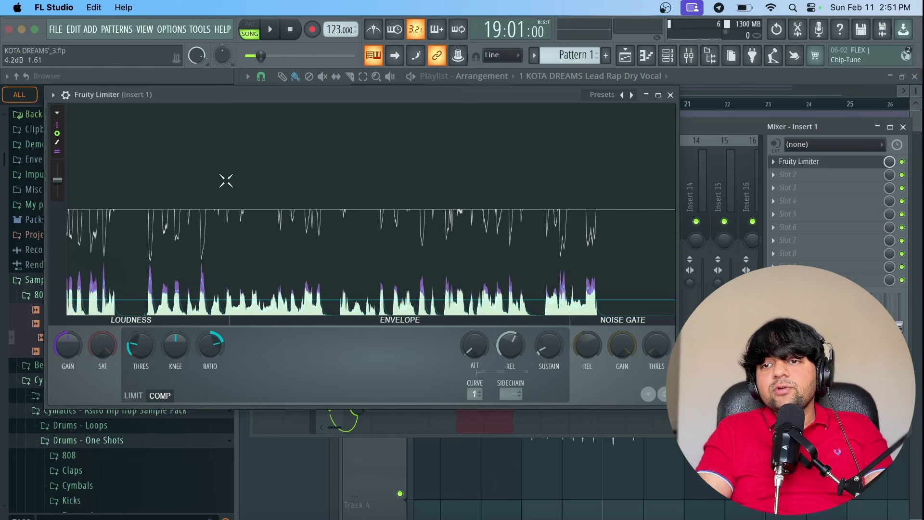
Try a much lower compressor threshold and play the vocal from bar 19 to hear the over-compression
mouse_move(141, 344)
mouse_down()
mouse_move(141, 362)
mouse_move(142, 344)
mouse_up()
key(space)
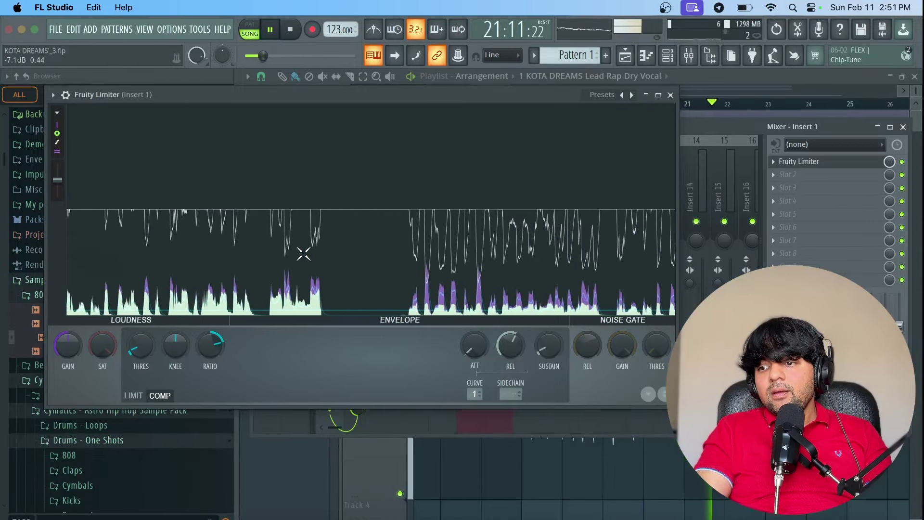
key(space)
Raise the compressor threshold until mainly the vocal peaks are compressed, checking the result in playback from bar 19
drag(126, 339, 126, 326)
key(space)
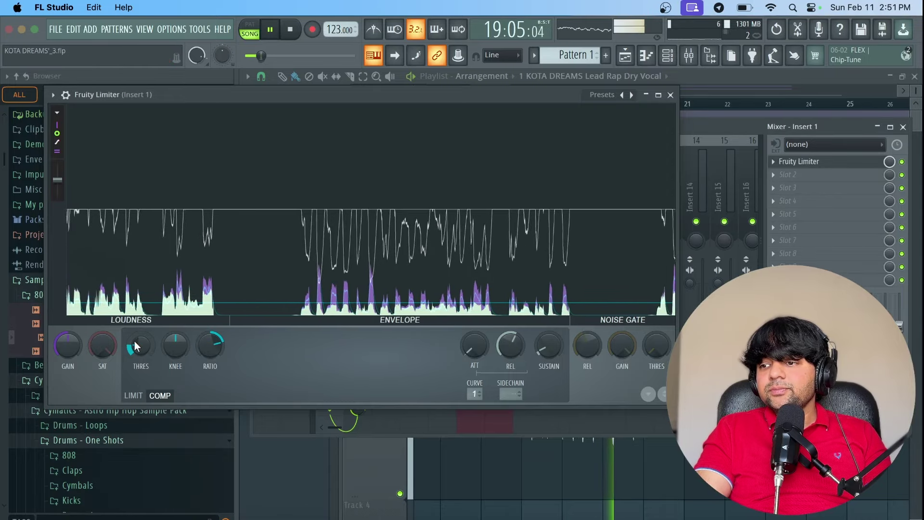
drag(136, 345, 137, 339)
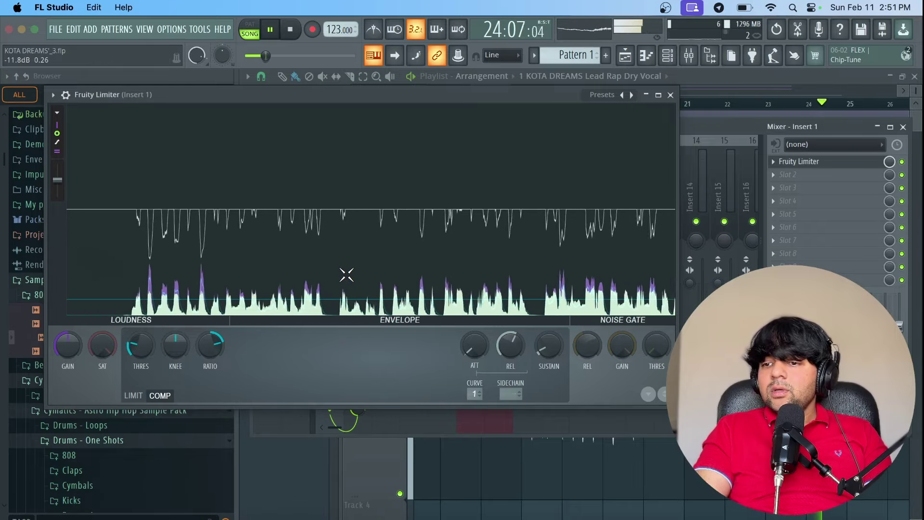
key(space)
click(345, 229)
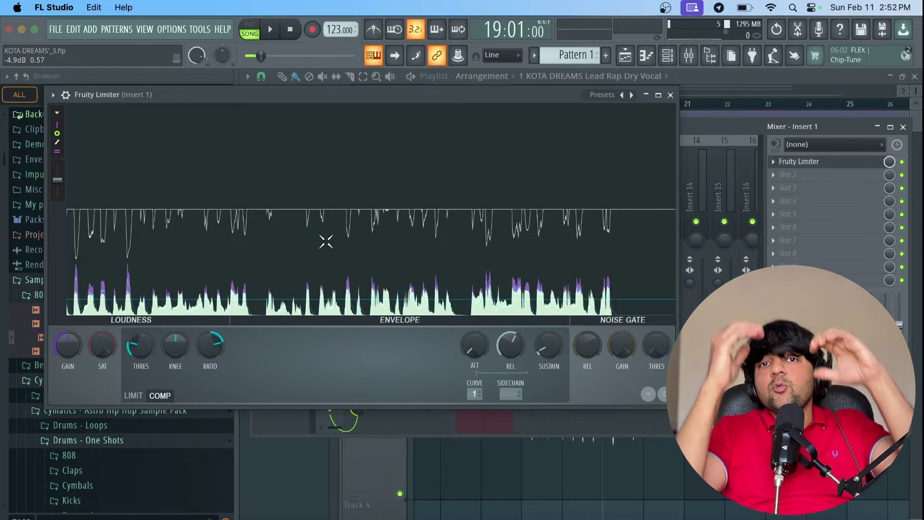
key(space)
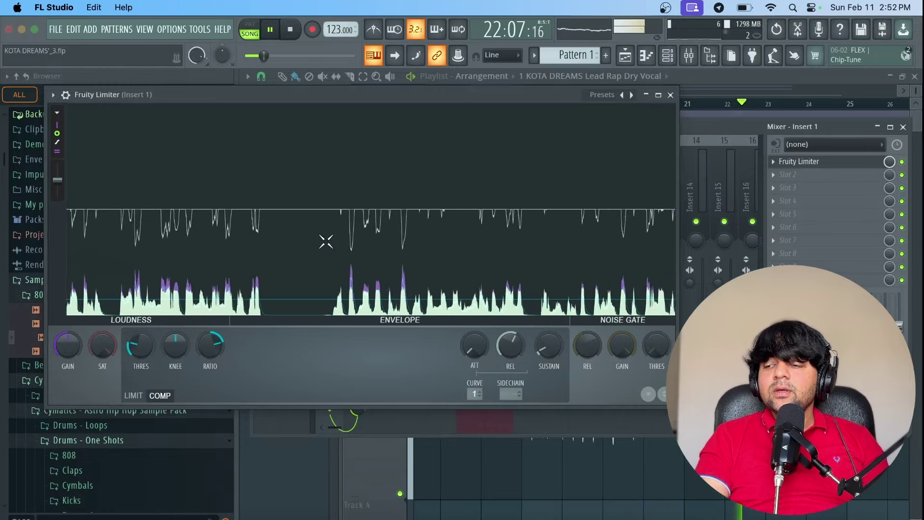
key(space)
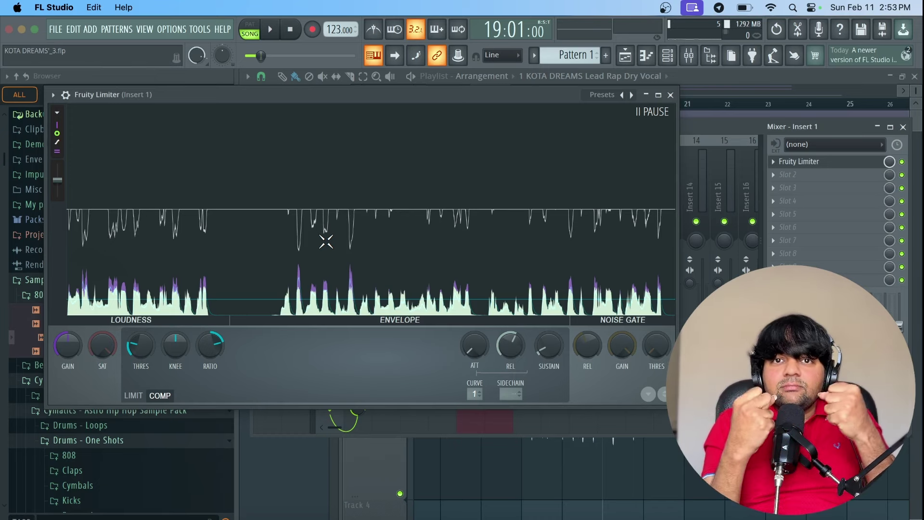
Fine-tune the compressor threshold to about -21.5 dB while the vocal plays
drag(483, 355, 484, 353)
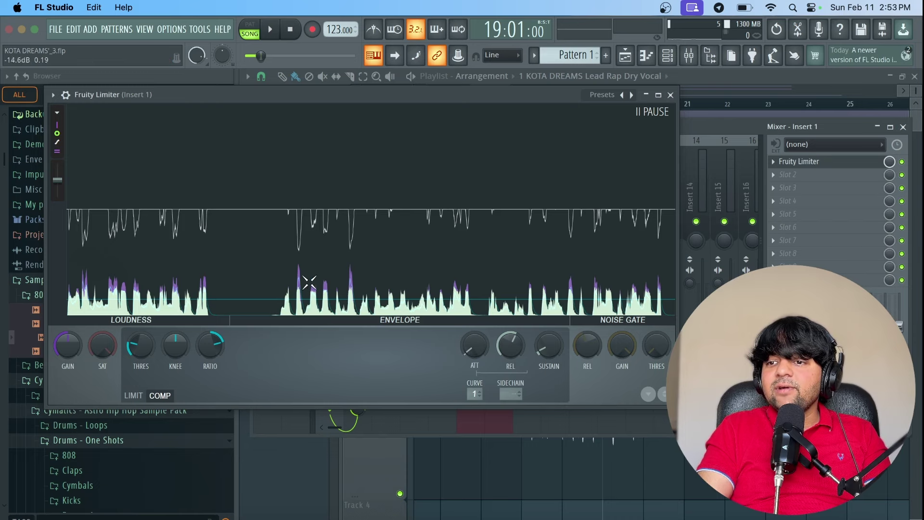
key(space)
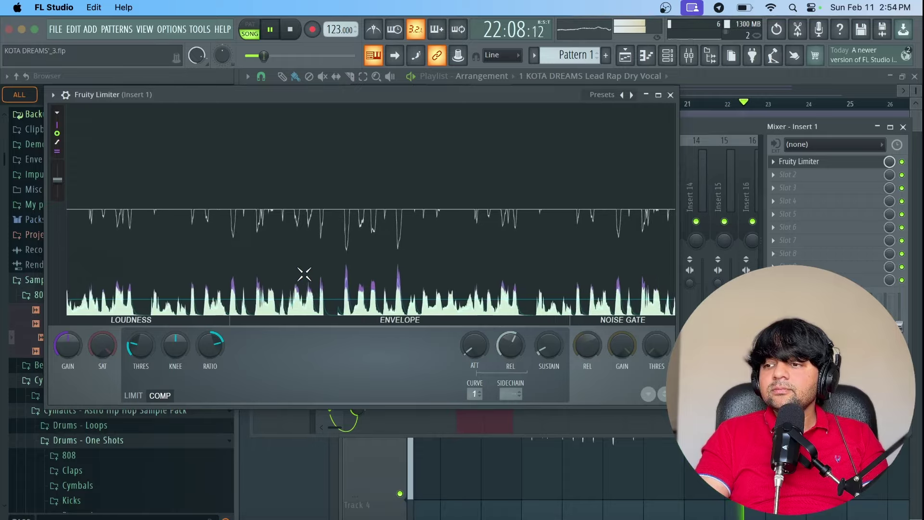
drag(140, 347, 140, 360)
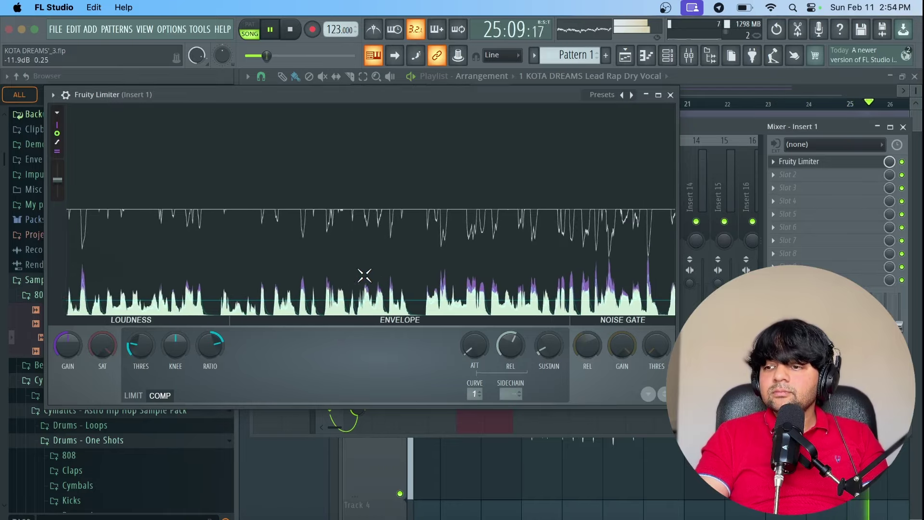
key(space)
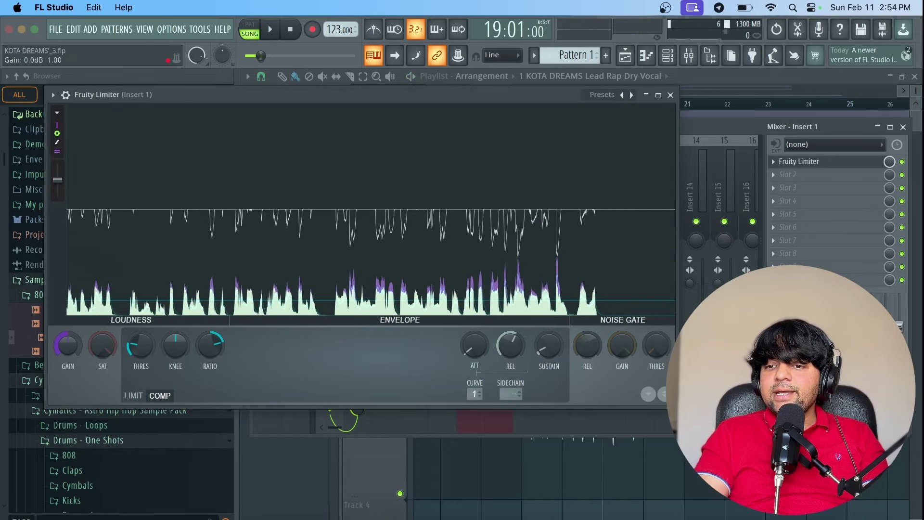
Raise the Fruity Limiter's gain to 3.0 dB during playback to make up for the compressed level
drag(68, 345, 68, 341)
key(space)
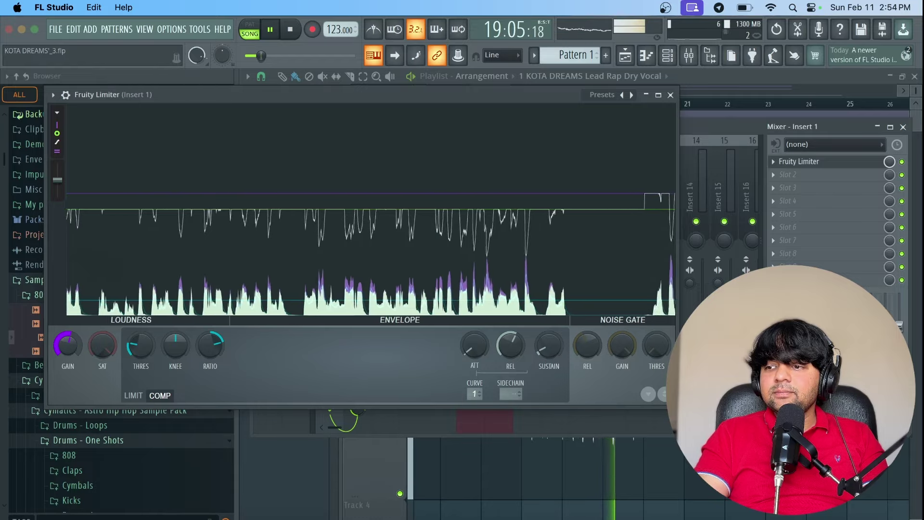
drag(77, 345, 77, 340)
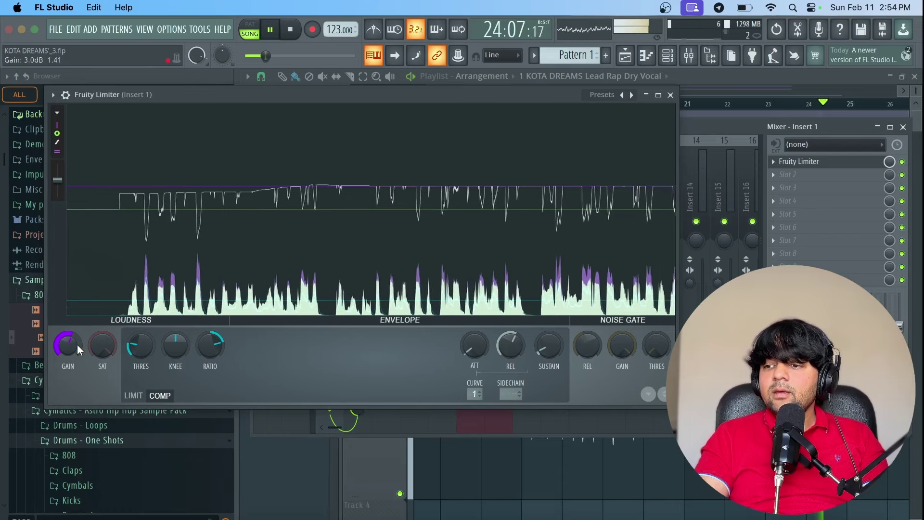
key(space)
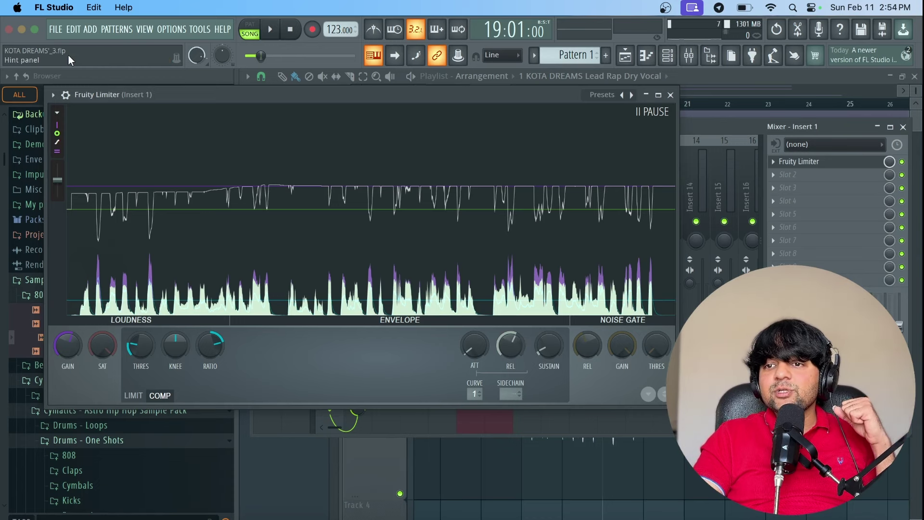
Try the maximum compressor release, enlarge the Fruity Limiter window, and play the vocal from bar 19 to hear the effect
drag(510, 344, 510, 296)
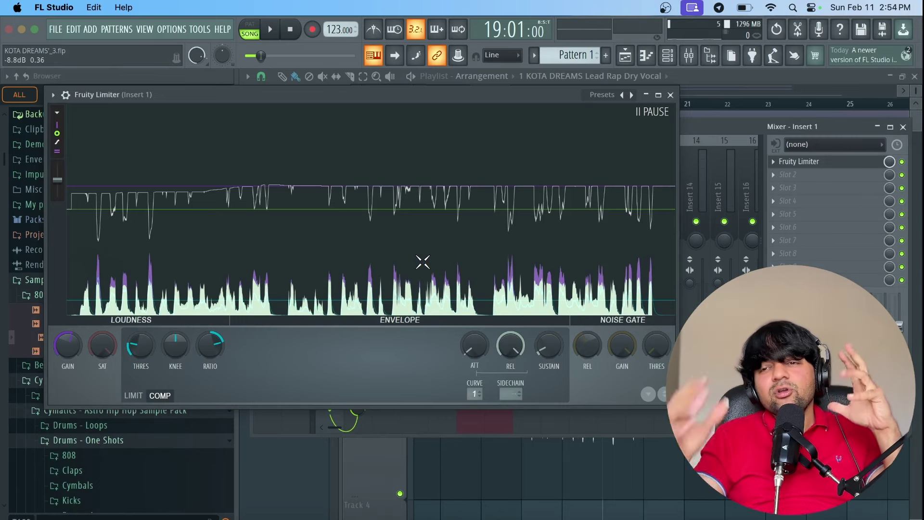
key(space)
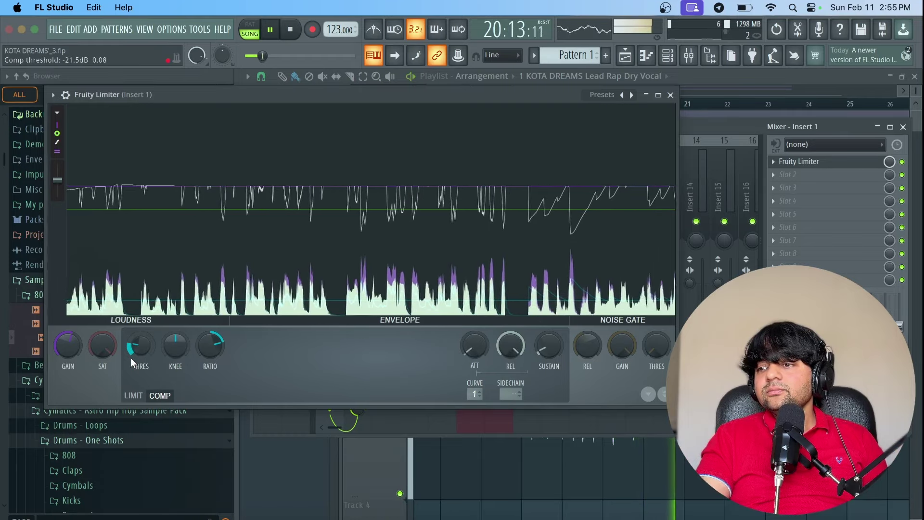
drag(131, 357, 131, 361)
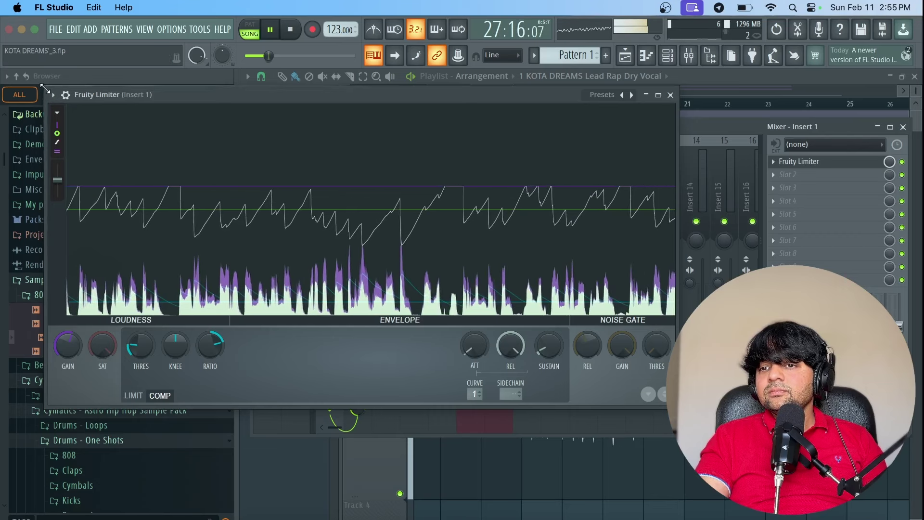
drag(47, 94, 8, 79)
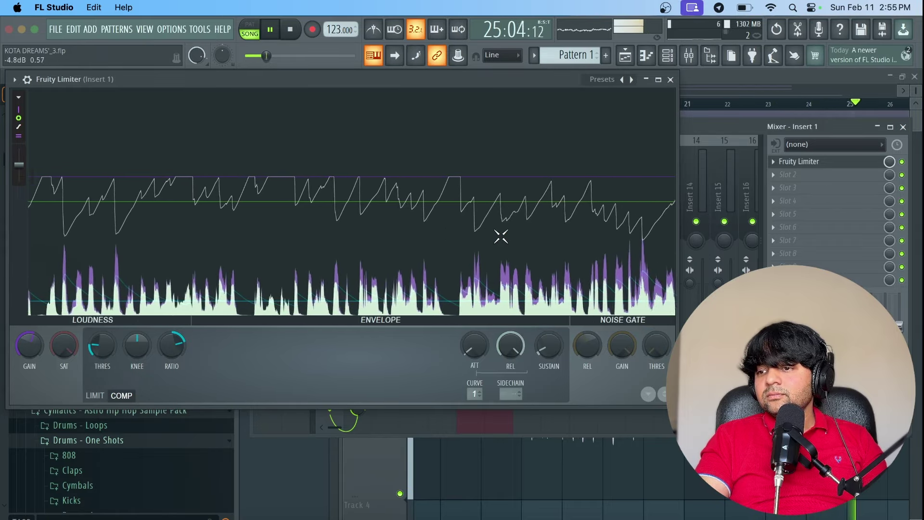
key(space)
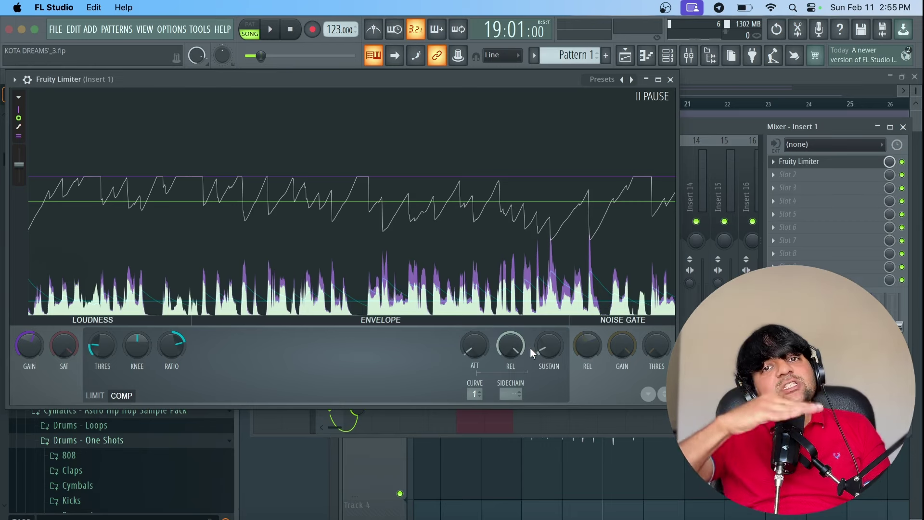
Set the compressor release to 50.18 ms and play the vocal from bar 19 to hear the faster recovery
mouse_move(511, 344)
mouse_down()
mouse_move(511, 372)
mouse_move(515, 353)
mouse_up()
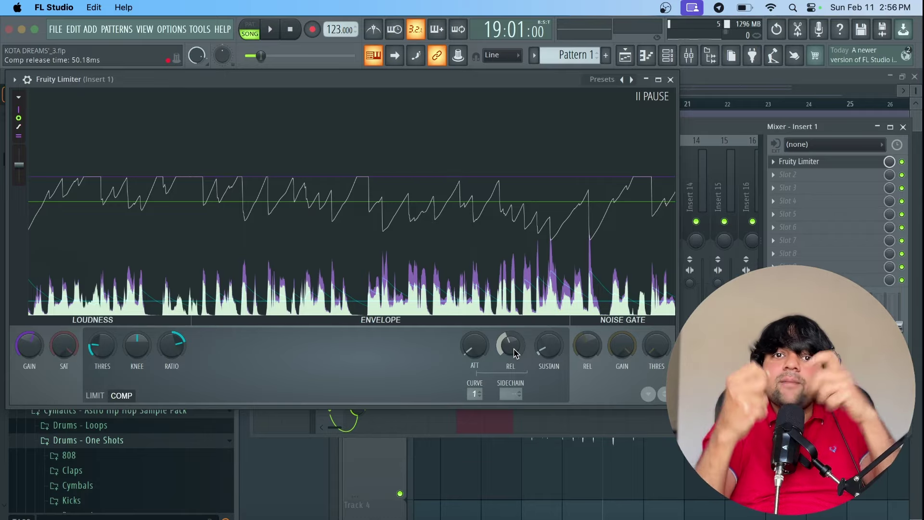
key(space)
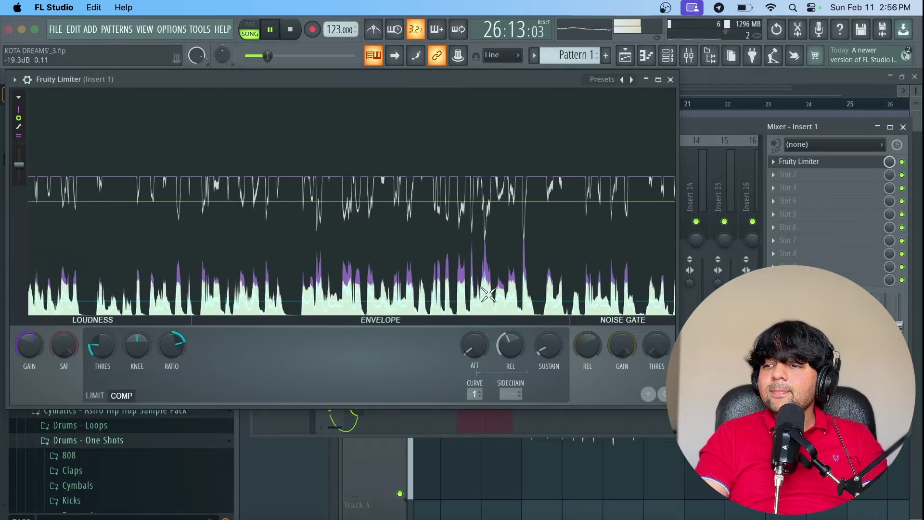
key(space)
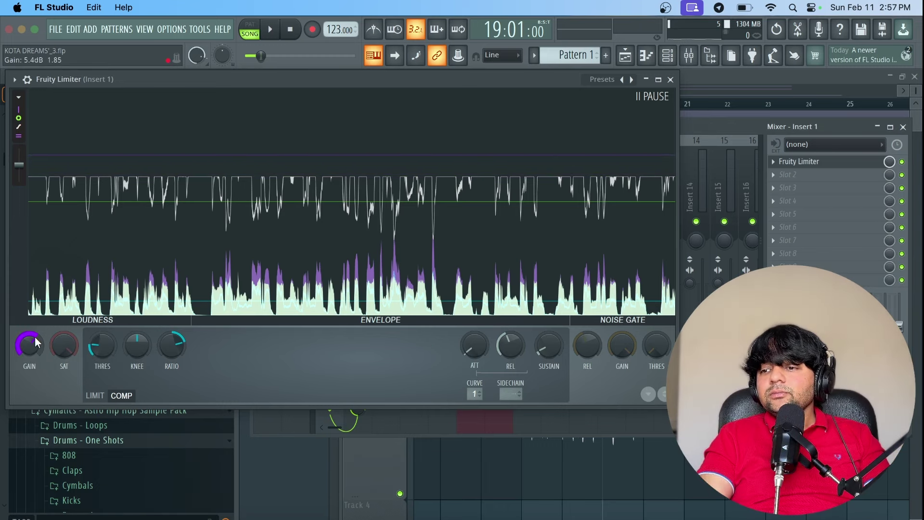
With the release at maximum, lower the compressor threshold to about -29.7 dB and raise the gain to 8.3 dB during playback
drag(510, 346, 510, 327)
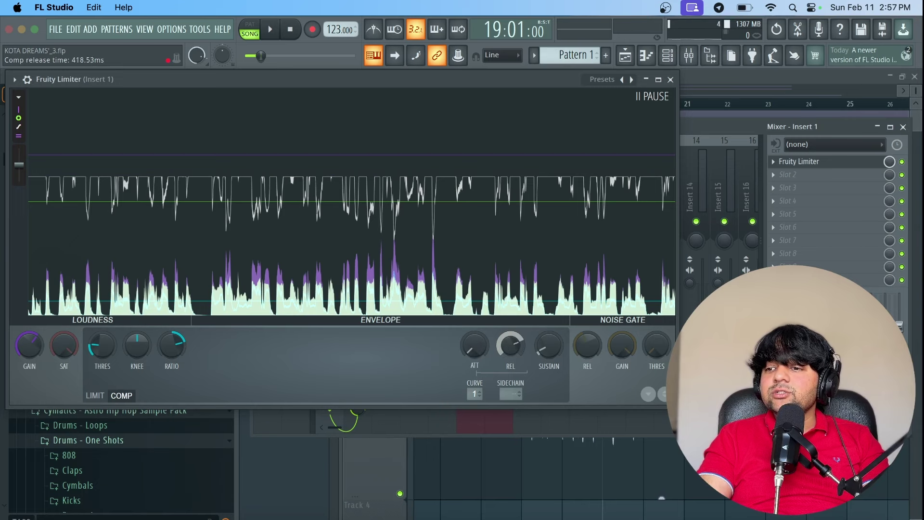
drag(102, 345, 102, 358)
key(space)
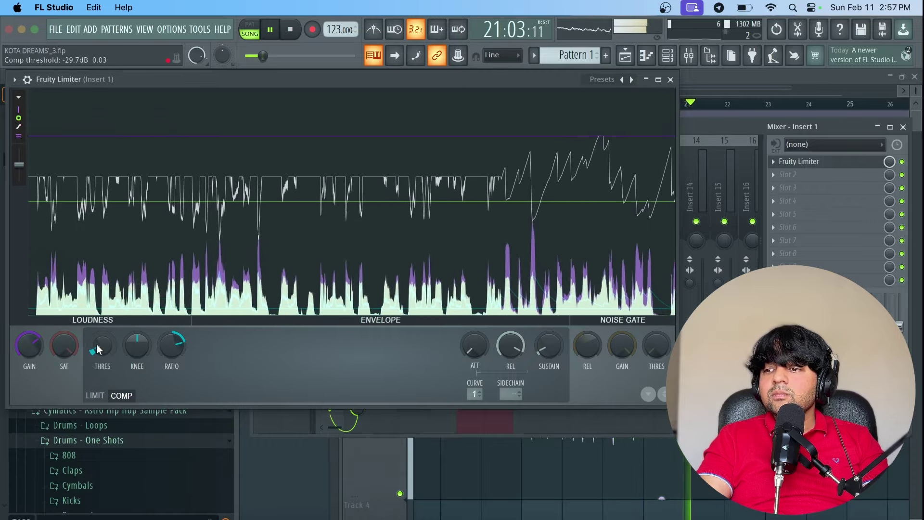
drag(102, 345, 102, 348)
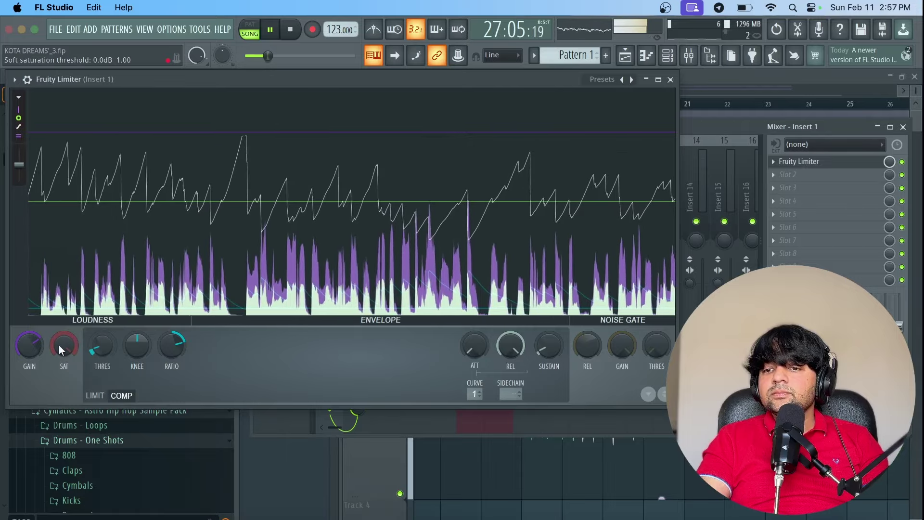
drag(30, 345, 29, 323)
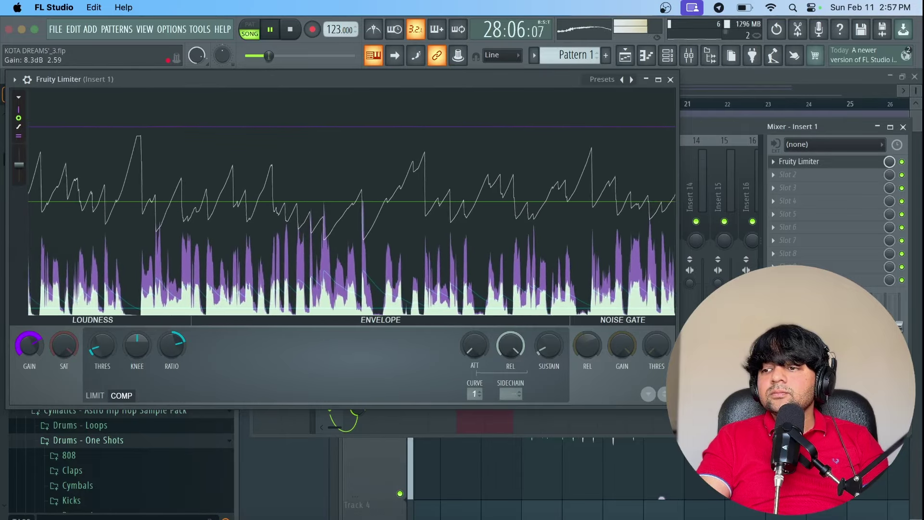
key(space)
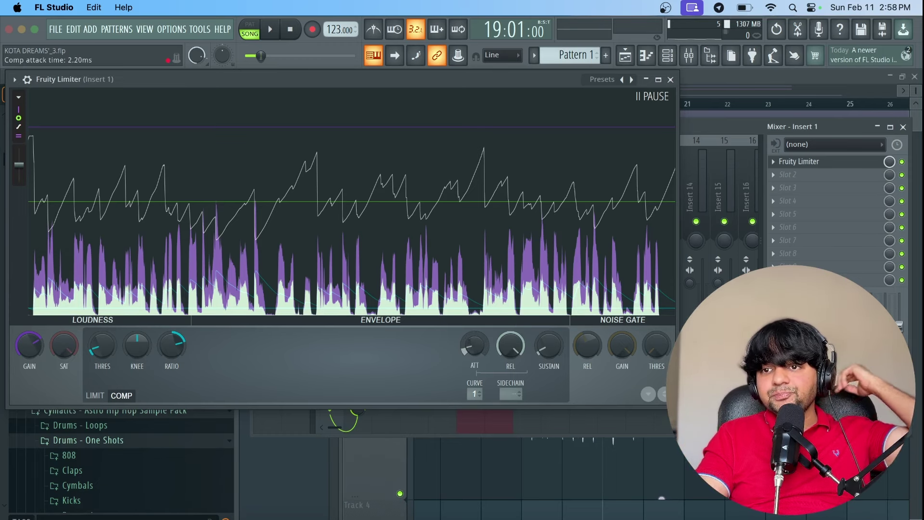
Set the compressor attack to 30.56 ms and the release to 50.18 ms
drag(474, 345, 474, 342)
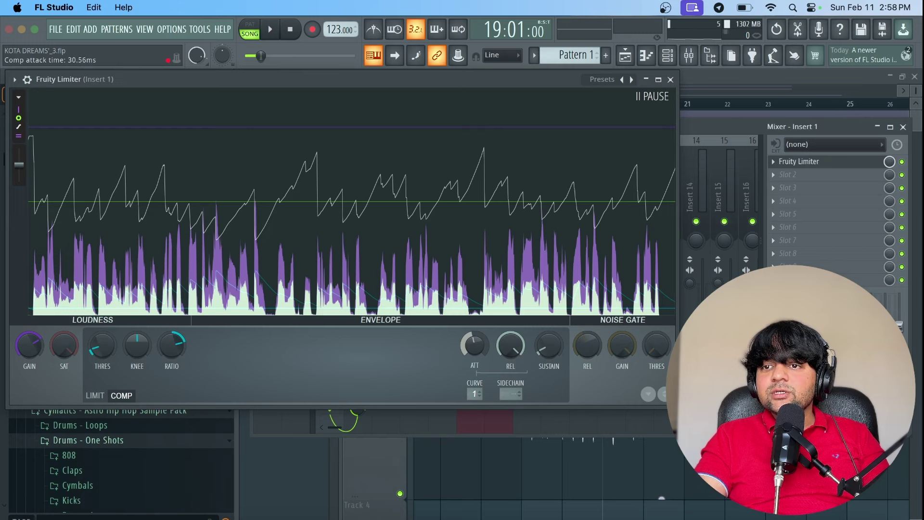
drag(510, 345, 510, 335)
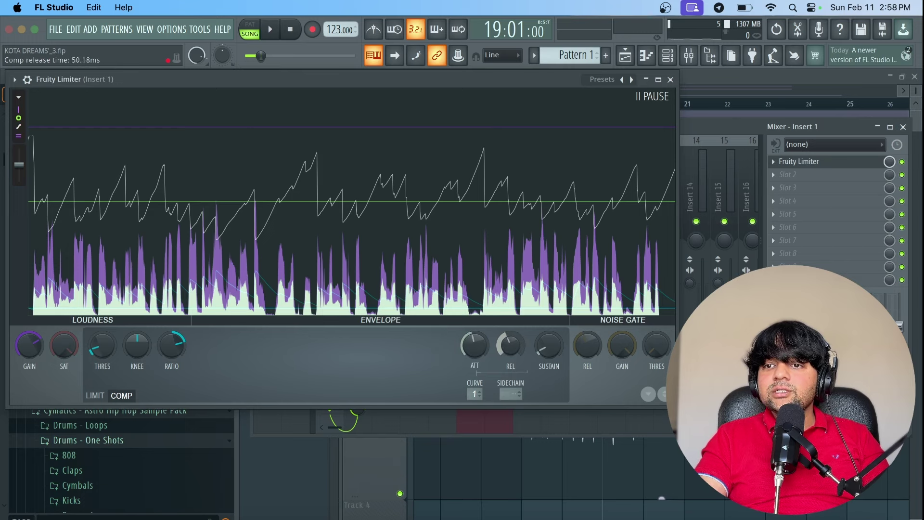
drag(510, 345, 510, 342)
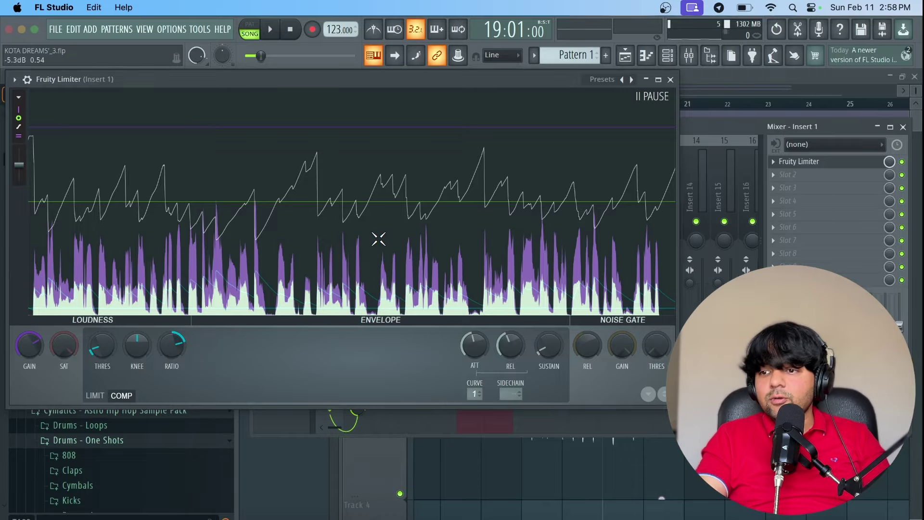
Lower the Fruity Limiter's gain to 7.7 dB while the vocal plays from bar 19
key(space)
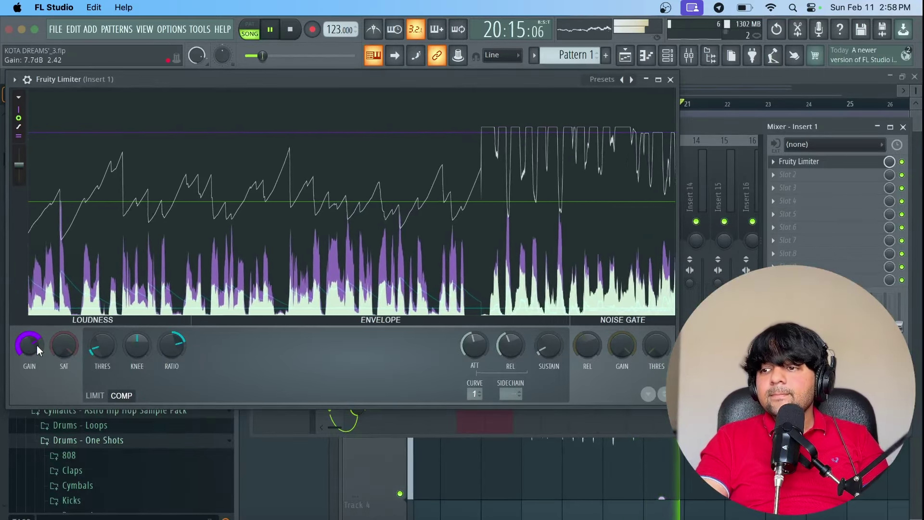
scroll(36, 345, down, 5)
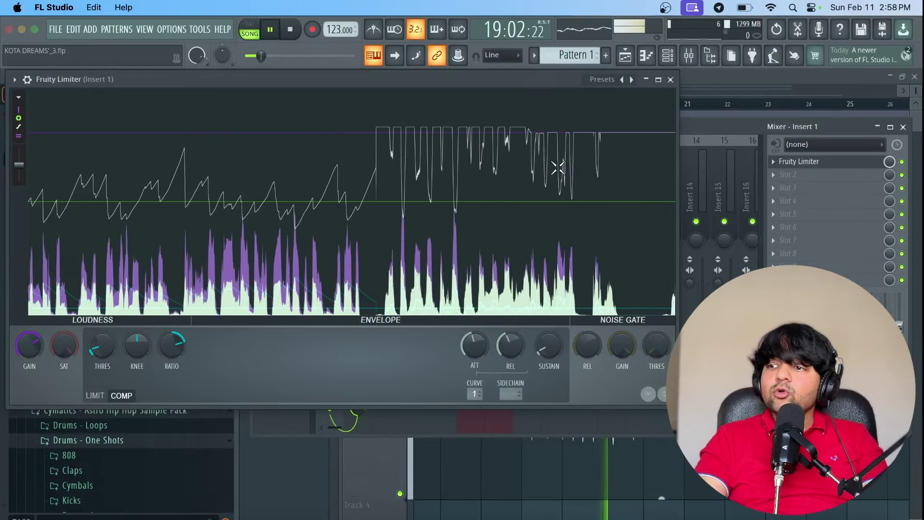
key(space)
Duplicate the configured Fruity Limiter from slot 1 into slot 2 of Insert 1 by copying its preset
click(789, 161)
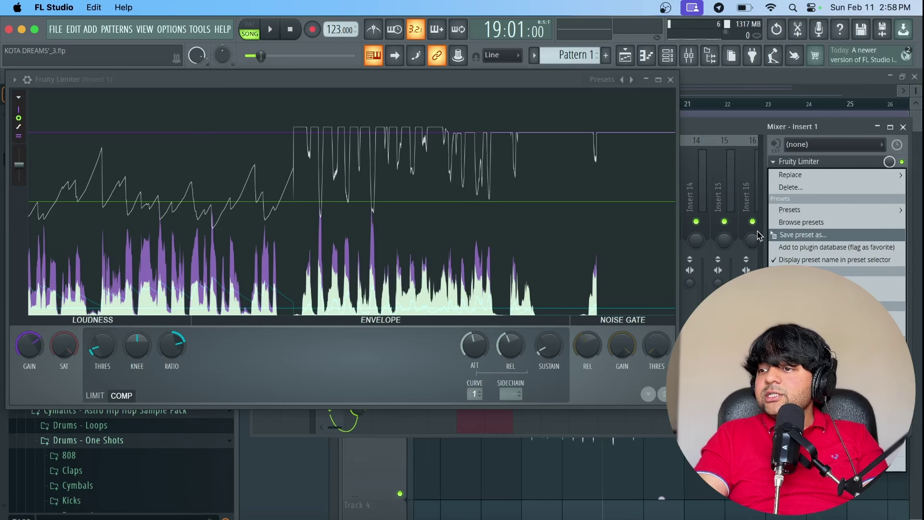
click(717, 105)
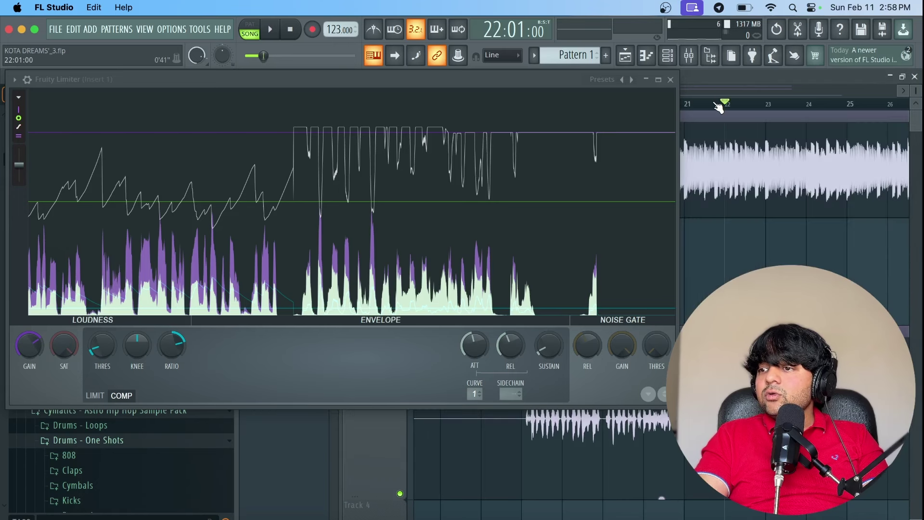
click(688, 56)
click(801, 162)
click(801, 162)
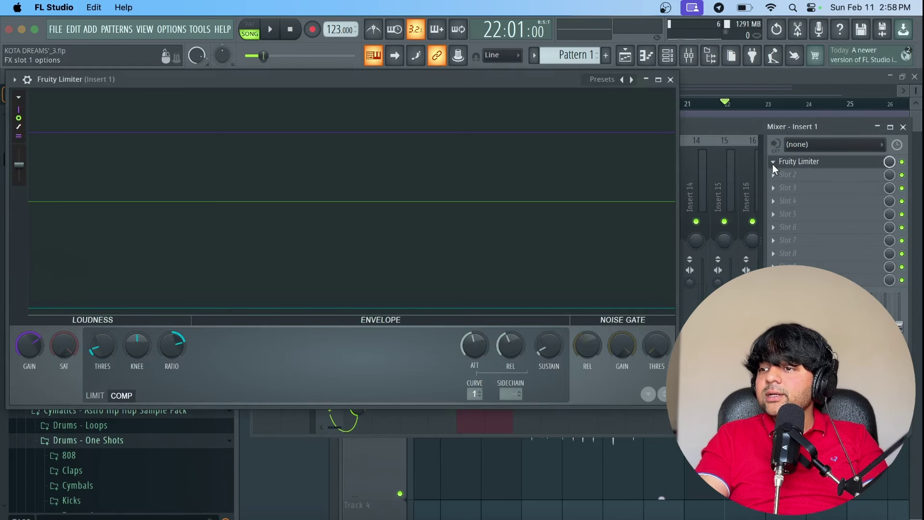
click(774, 163)
click(808, 232)
drag(788, 186, 792, 176)
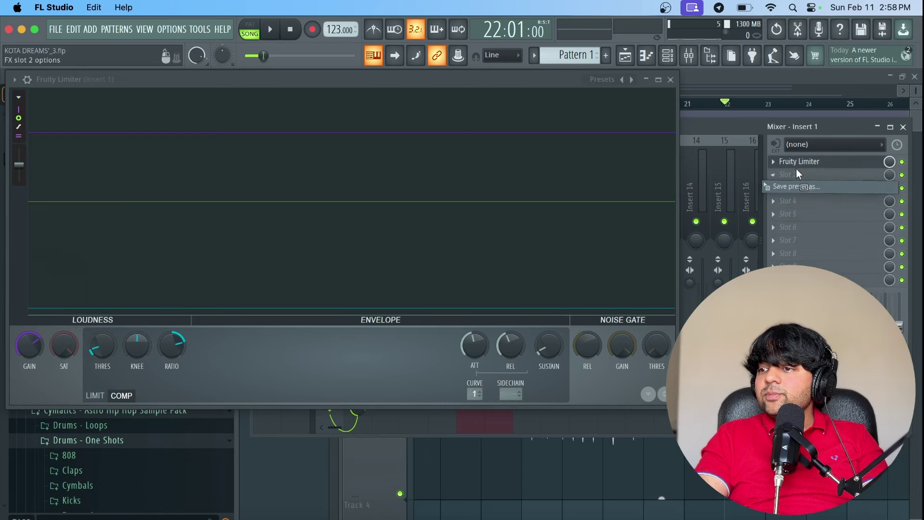
click(794, 175)
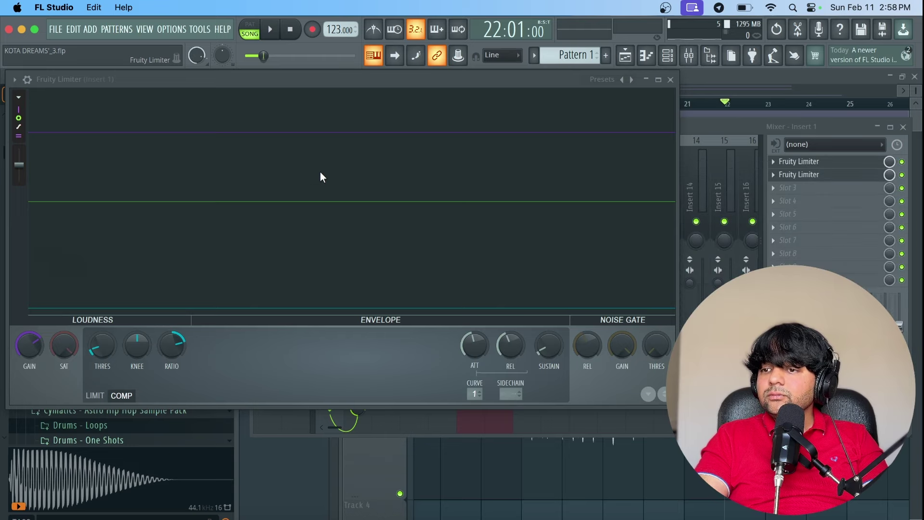
Detach the slot 2 limiter's window, and resize and arrange both Fruity Limiter windows one above the other
drag(238, 85, 283, 230)
drag(350, 184, 342, 84)
click(289, 88)
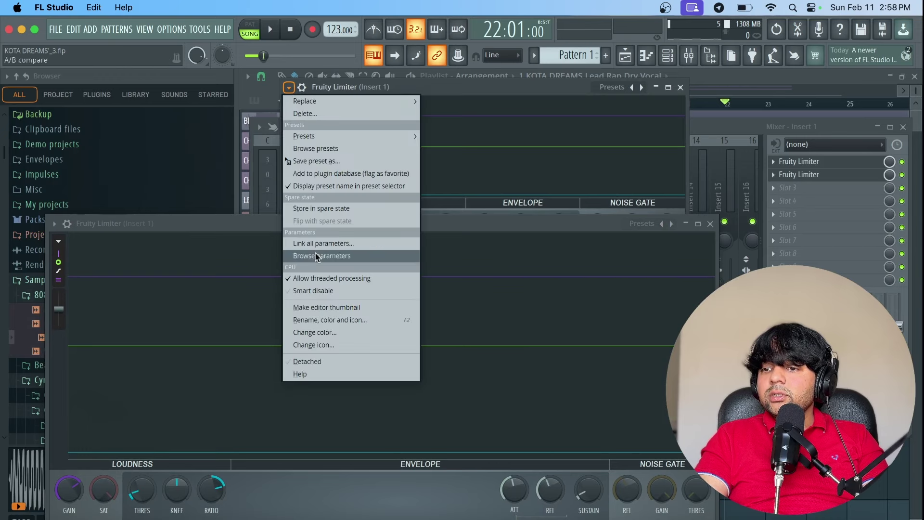
click(318, 364)
drag(343, 95, 194, 66)
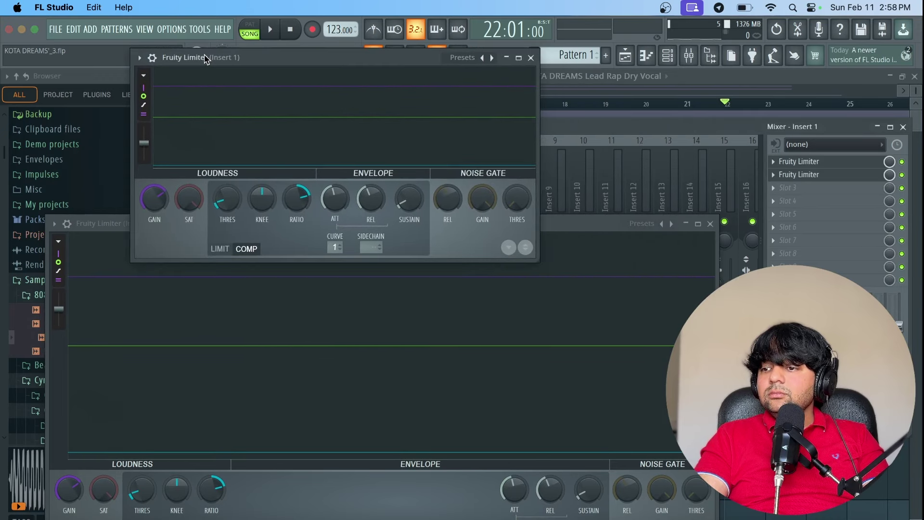
drag(724, 219, 558, 319)
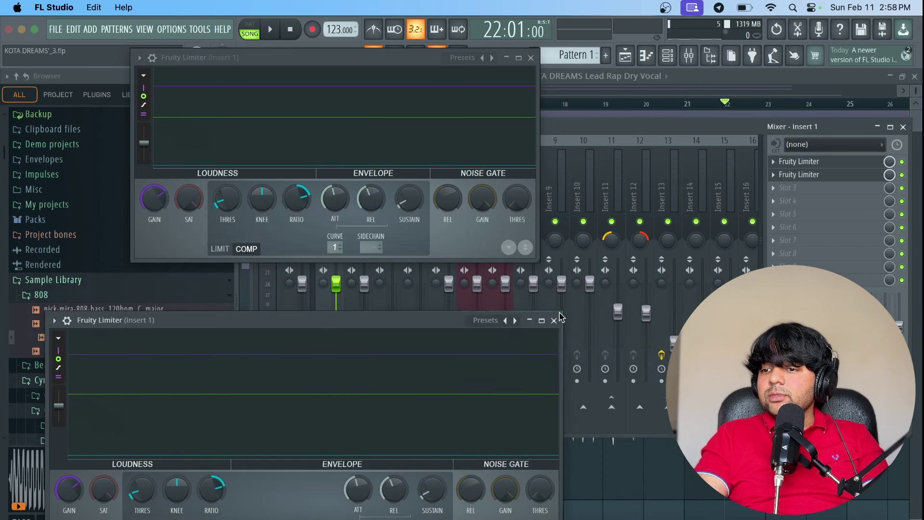
drag(437, 320, 424, 283)
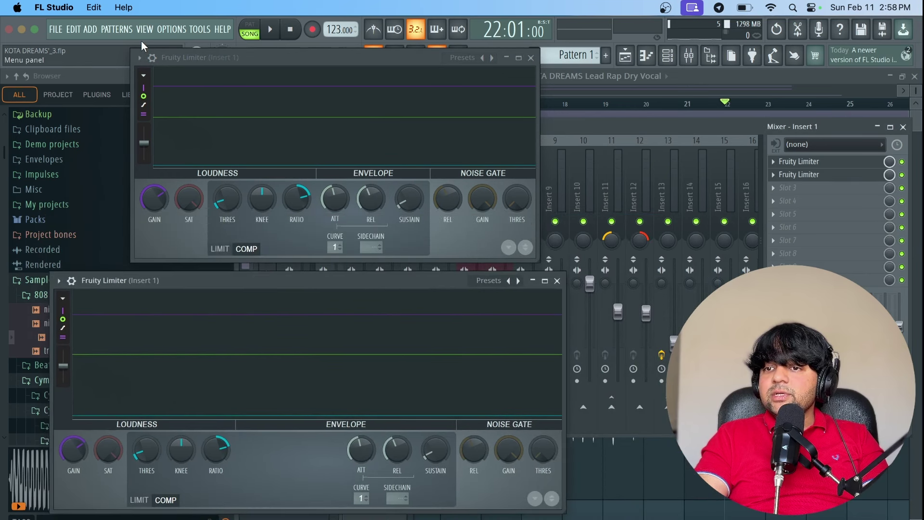
drag(130, 48, 40, 38)
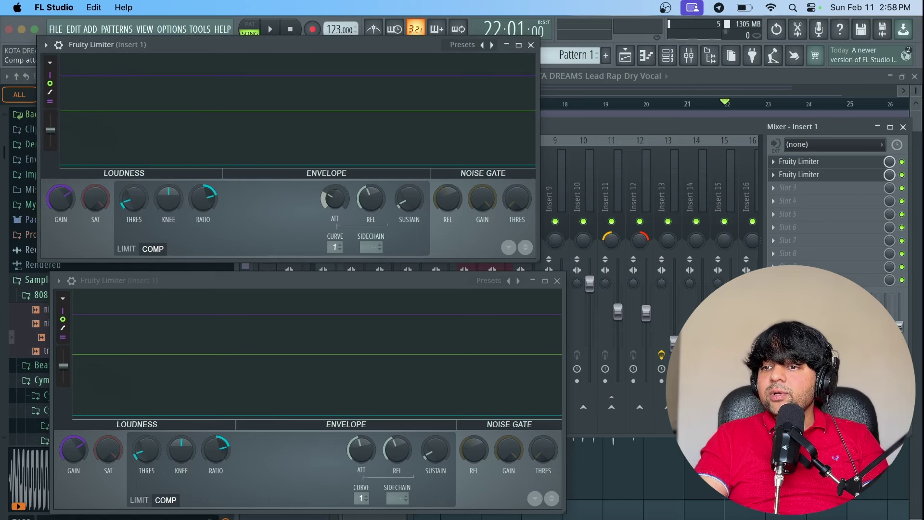
Give the slot 2 limiter the shortest attack and a very long release, and play from bar 22 with that limiter disabled
drag(371, 198, 371, 186)
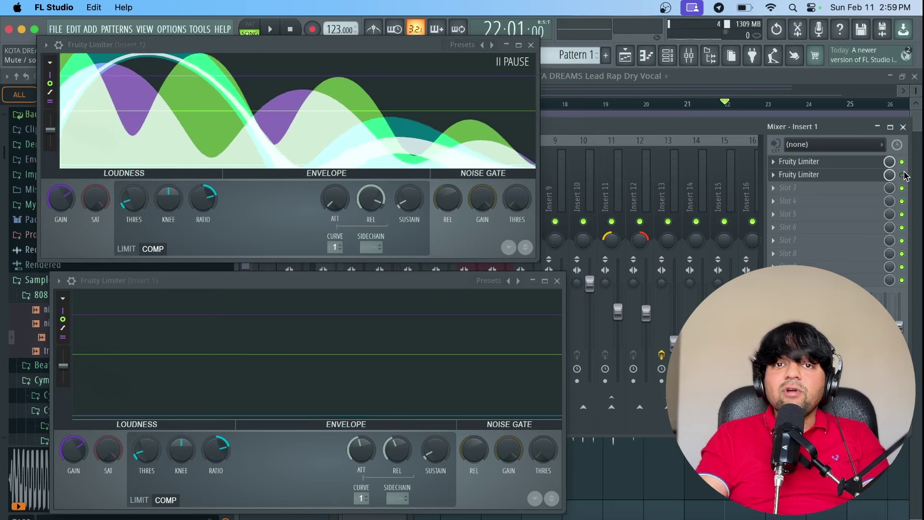
key(space)
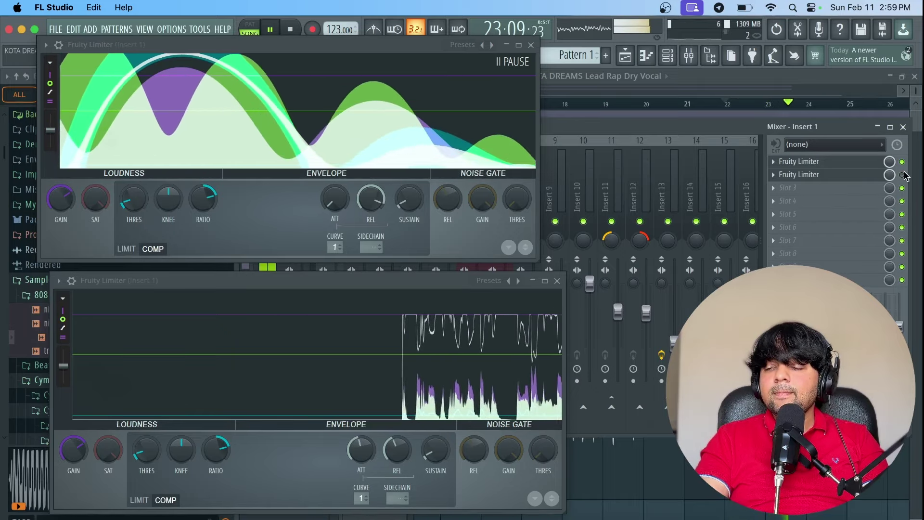
click(902, 175)
key(space)
Lower the slot 1 limiter's gain slightly and play the vocal from bar 22 through that limiter only
drag(73, 449, 73, 436)
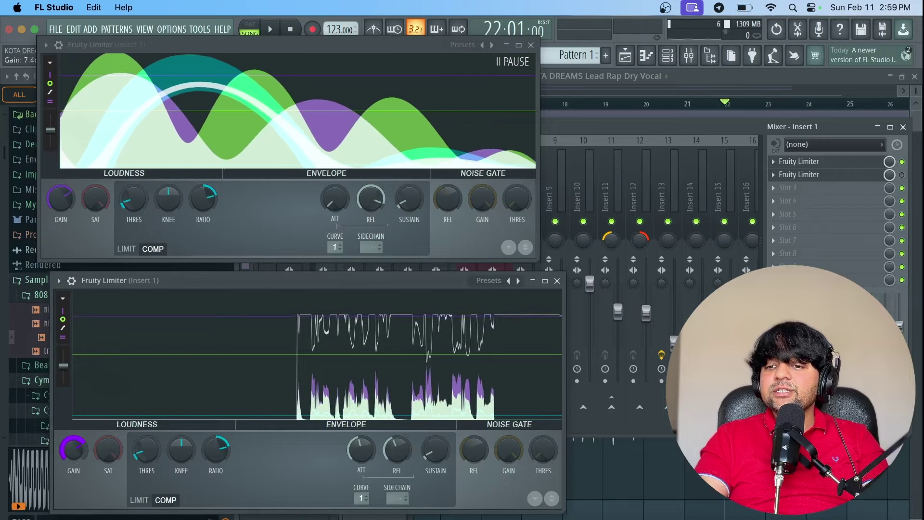
key(space)
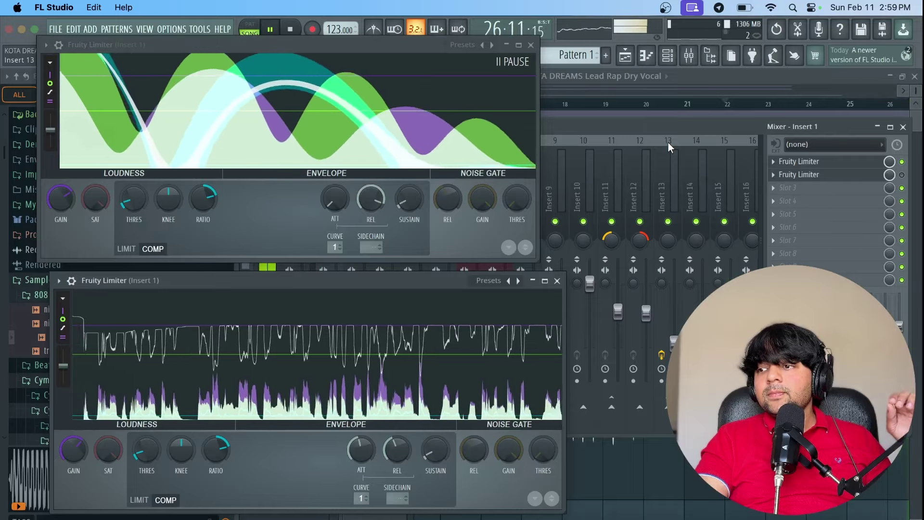
key(space)
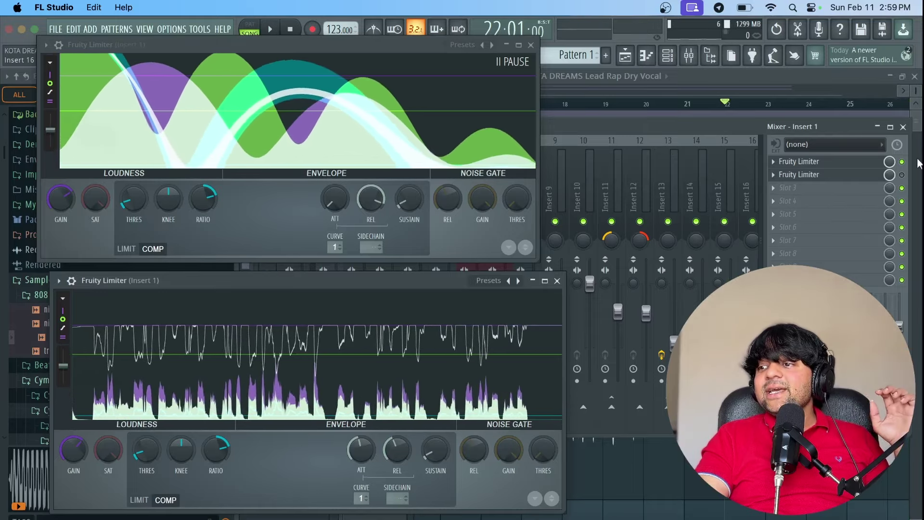
Compare the two limiters during playback from bar 22, enabling only slot 2 first and switching back to only slot 1
click(902, 162)
key(space)
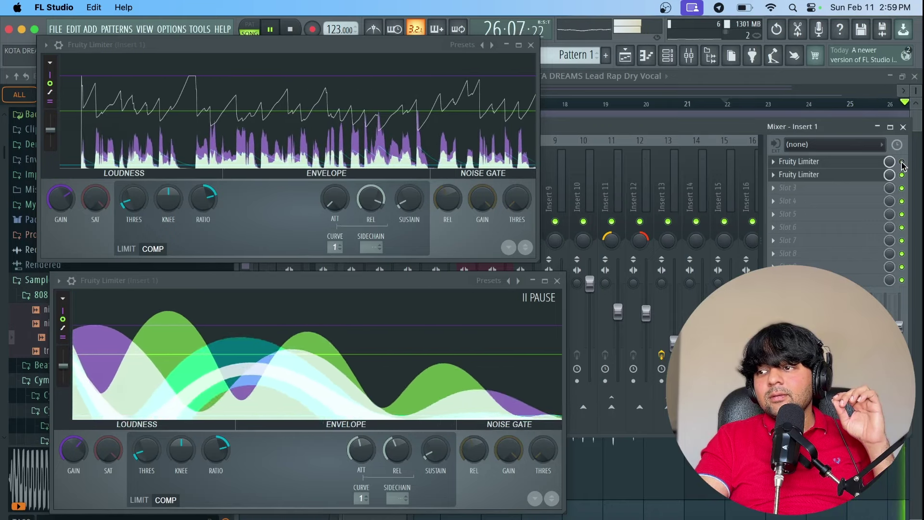
click(902, 175)
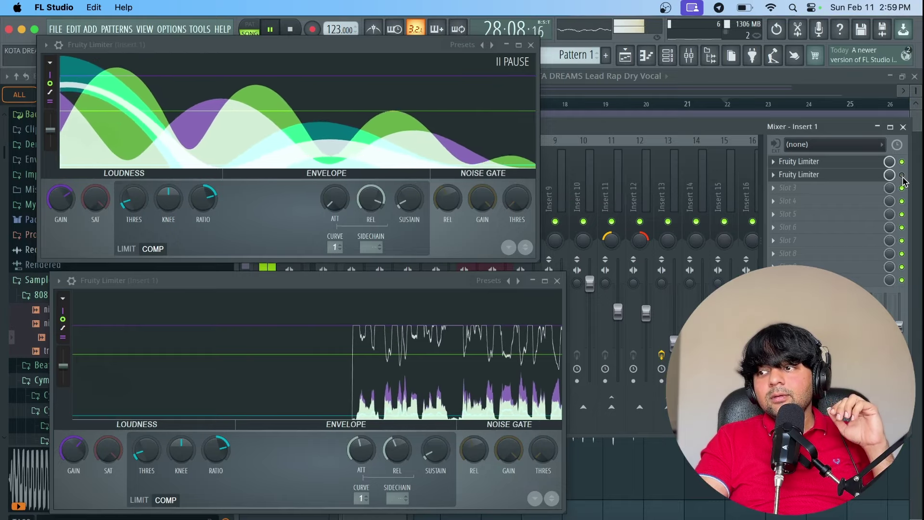
Solo the slot 2 limiter on Insert 1 during playback, and switch the solo back to the slot 1 limiter
right_click(902, 176)
click(888, 188)
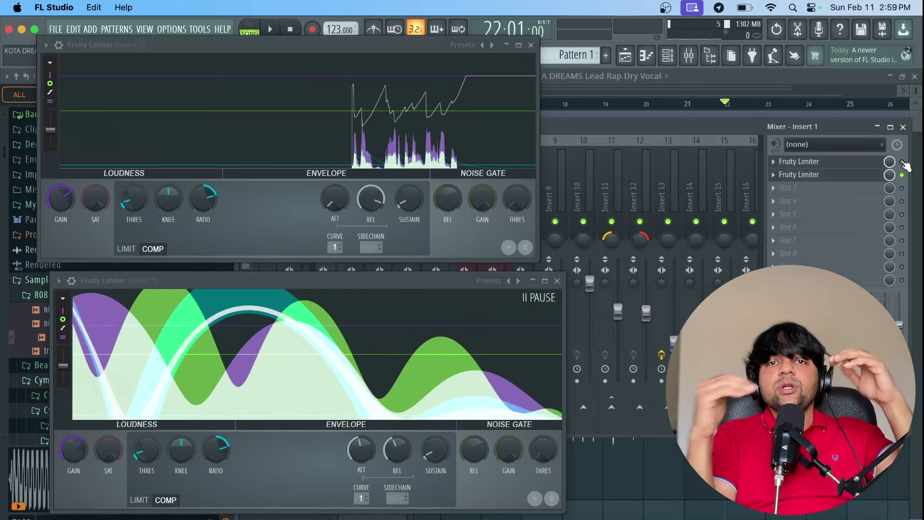
right_click(903, 163)
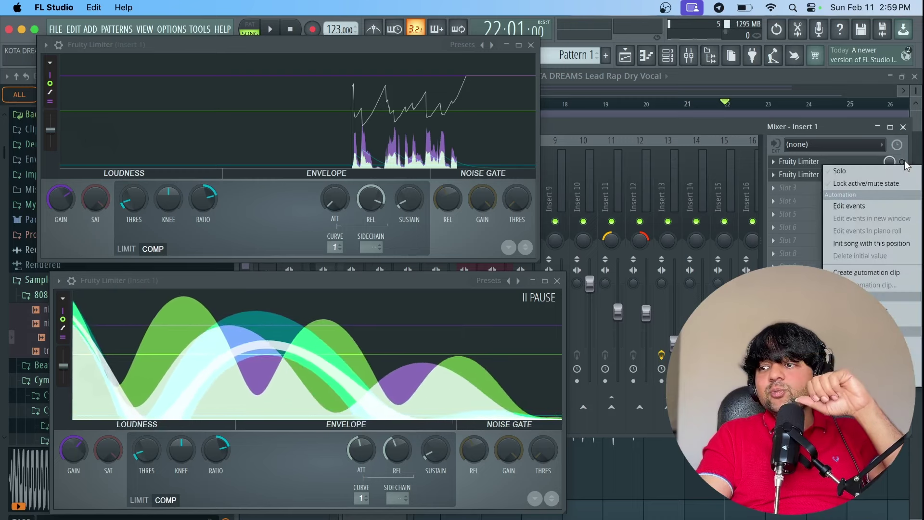
click(890, 171)
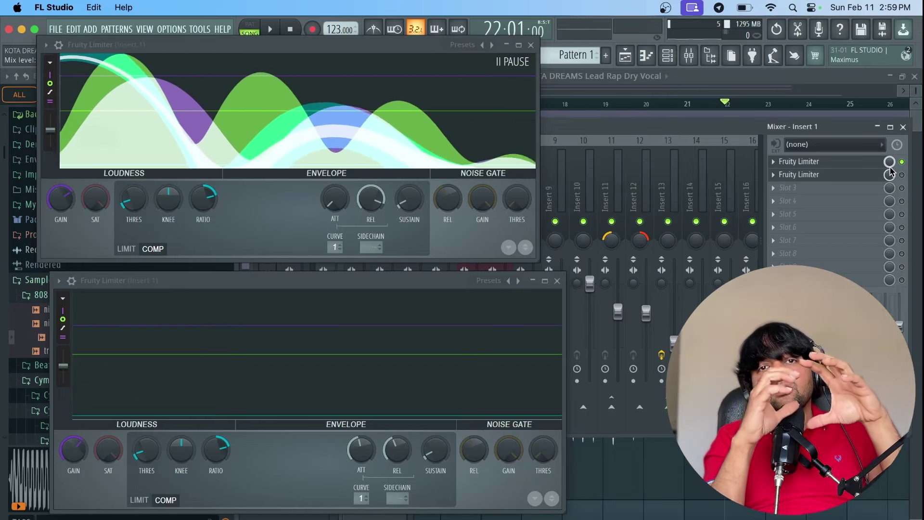
Play the vocal from bar 22 and compare the compressors by soloing slot 2, then returning to slot 1 before stopping
key(space)
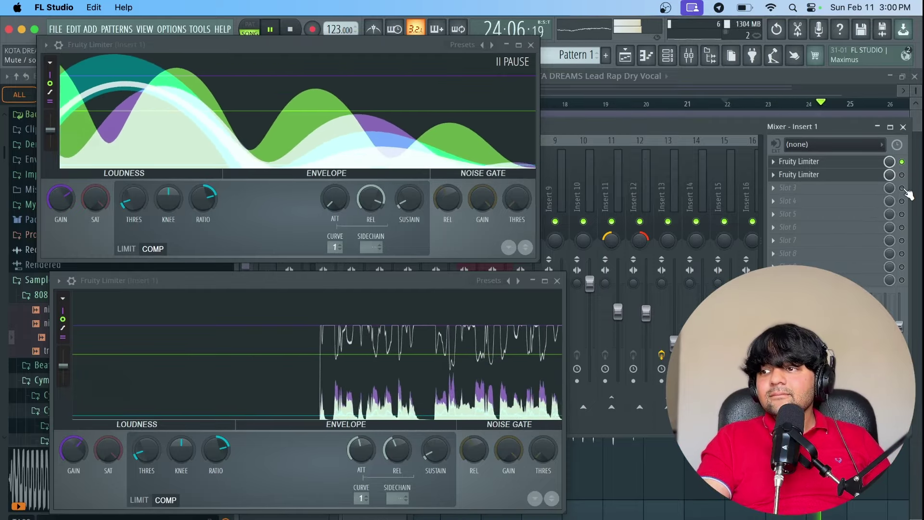
right_click(903, 176)
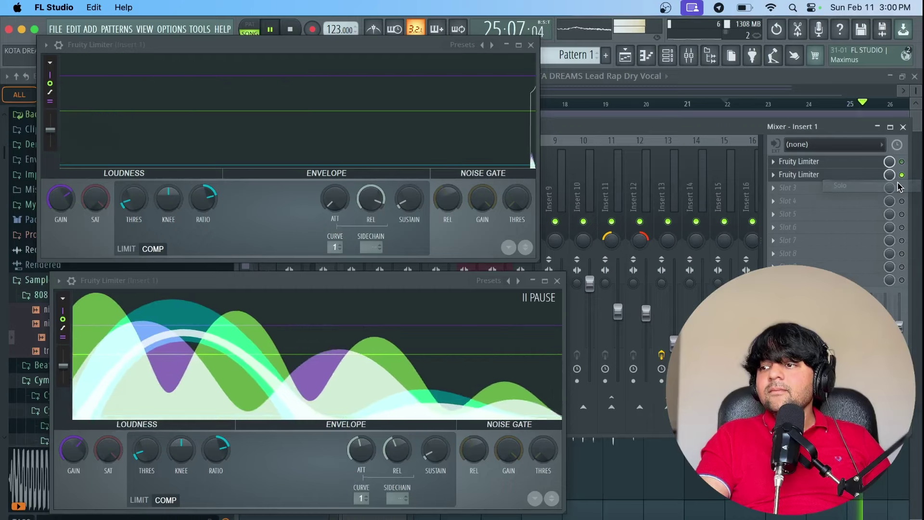
click(832, 226)
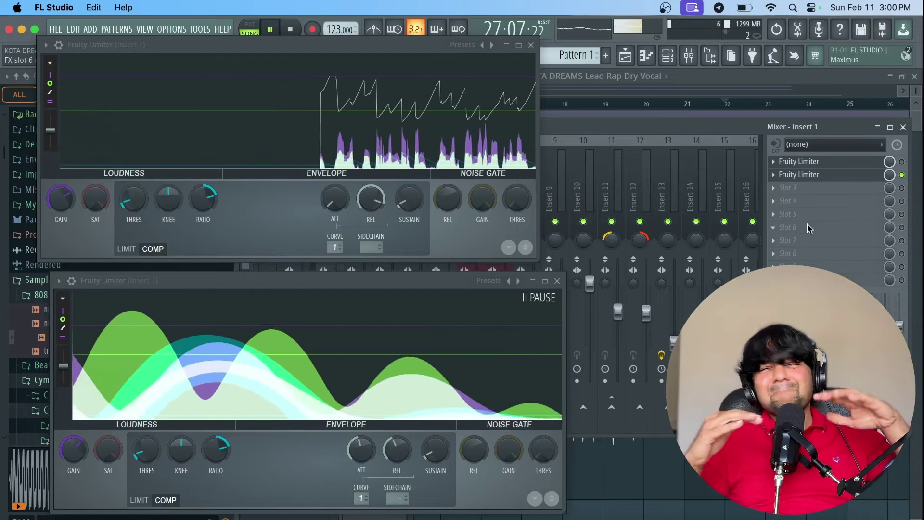
right_click(902, 162)
click(893, 170)
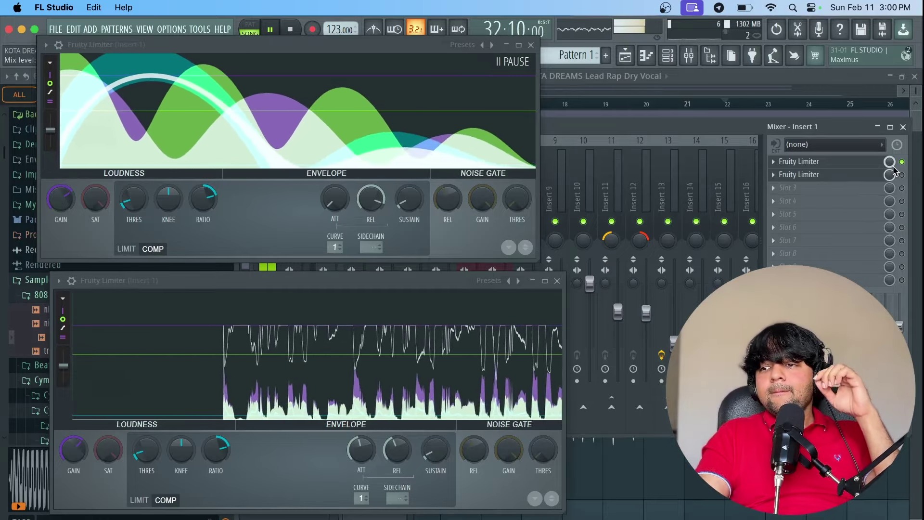
key(space)
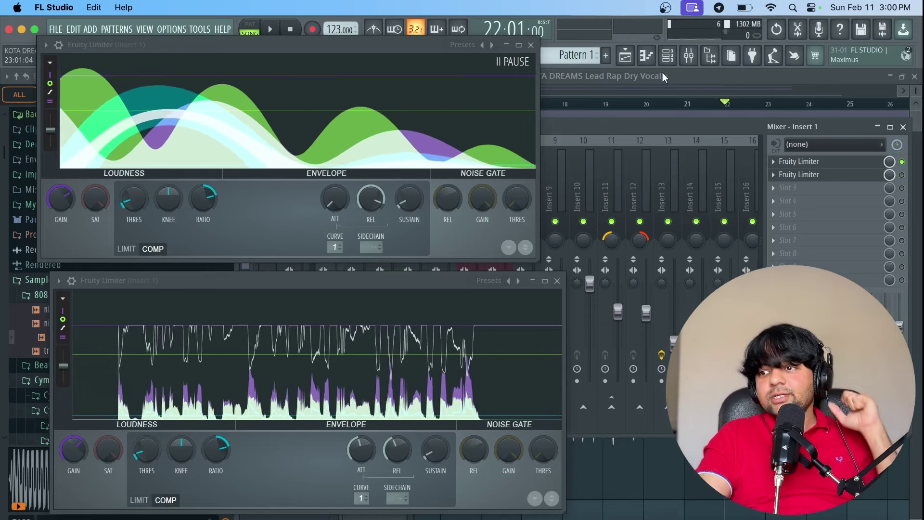
Bring the playlist into view, set the playback start to bar 19, and close both Fruity Limiter windows
click(626, 58)
click(603, 105)
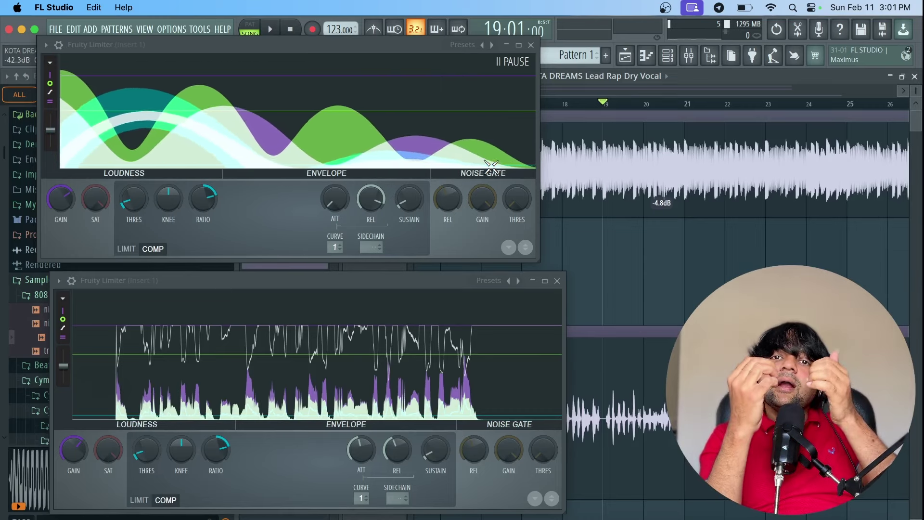
click(157, 452)
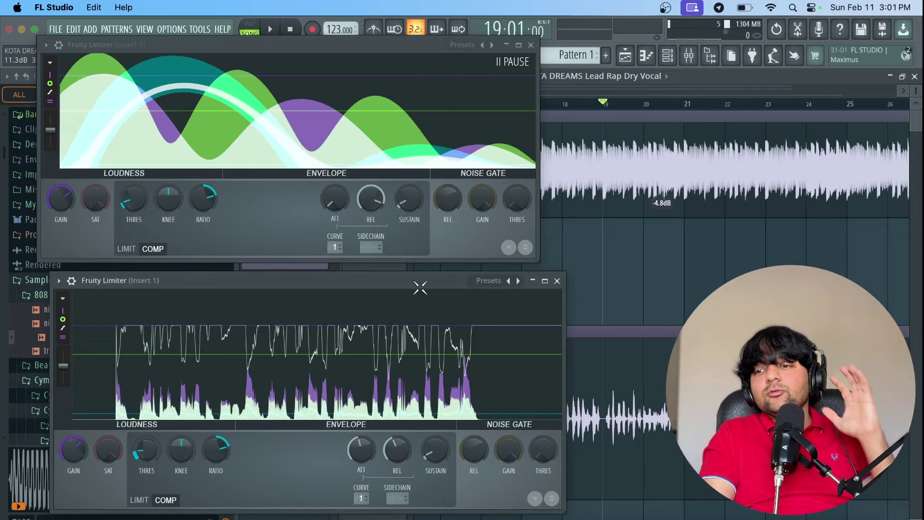
click(558, 283)
click(531, 44)
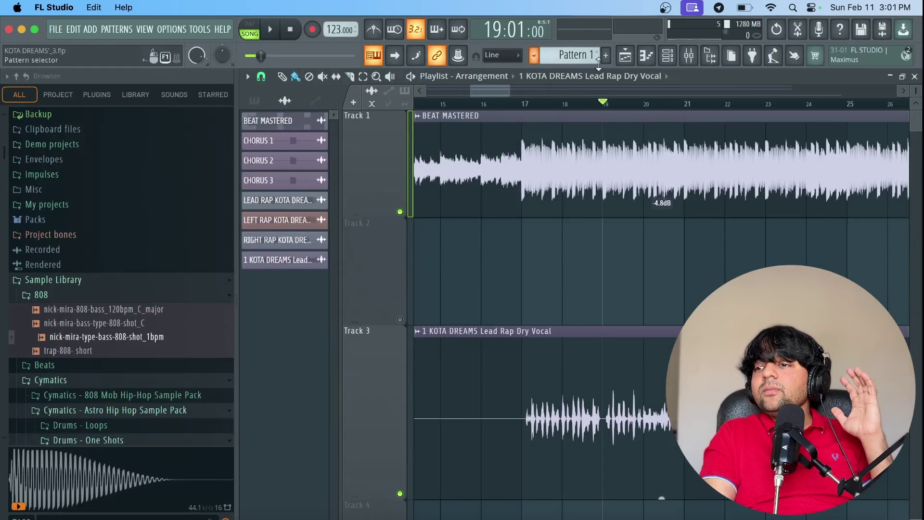
Load the VST3 version of TDR Kotelnikov into slot 3 of Insert 1
click(695, 63)
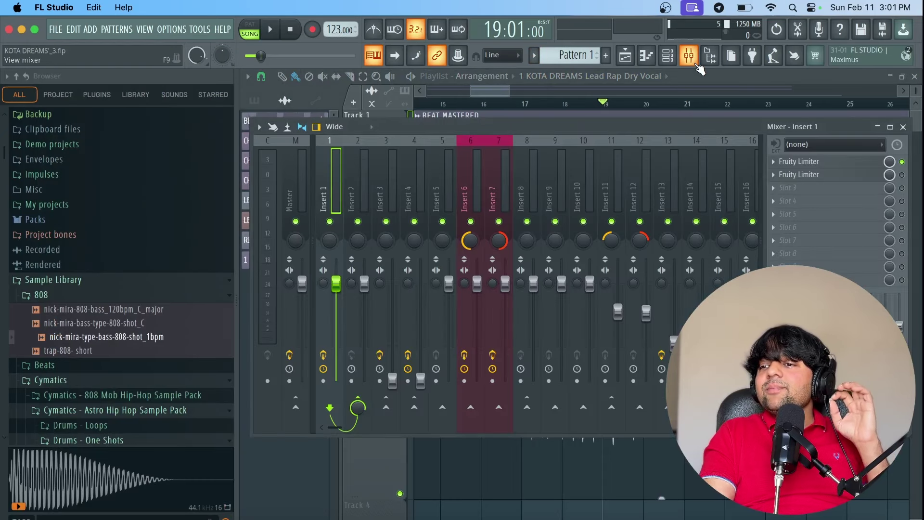
click(792, 187)
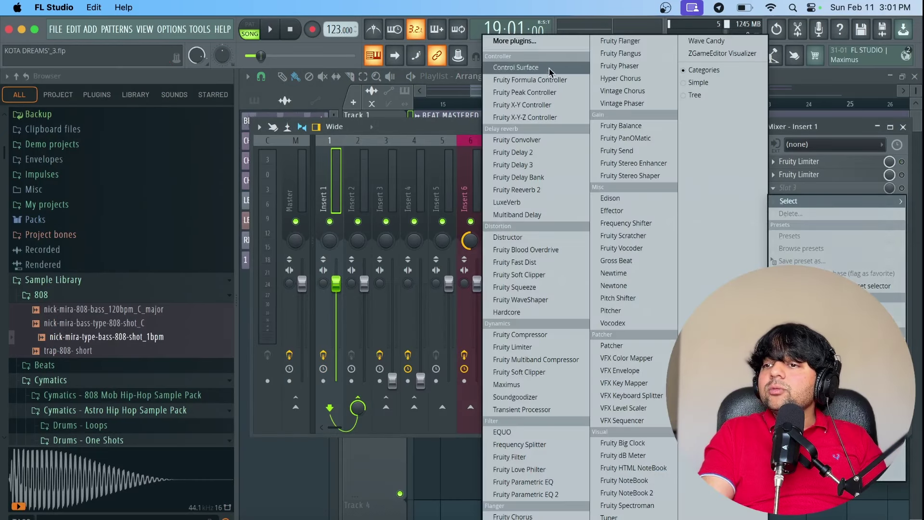
click(532, 41)
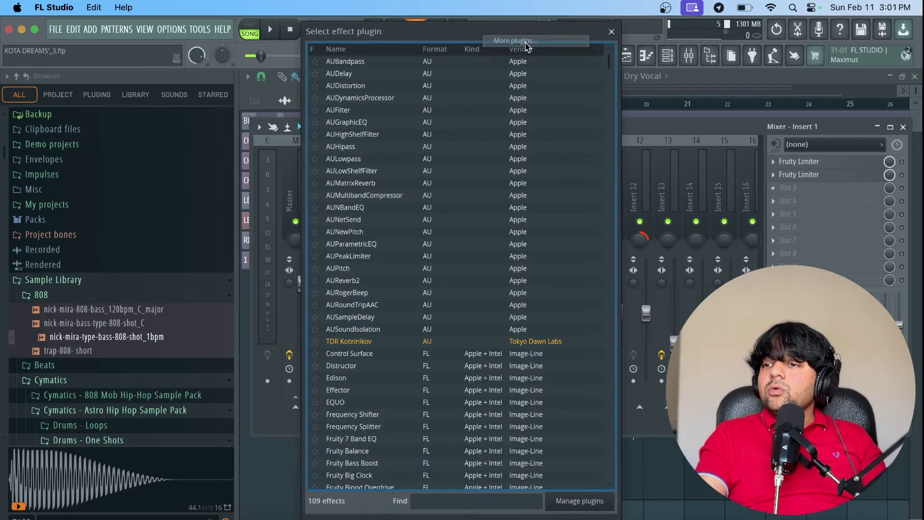
text(KO)
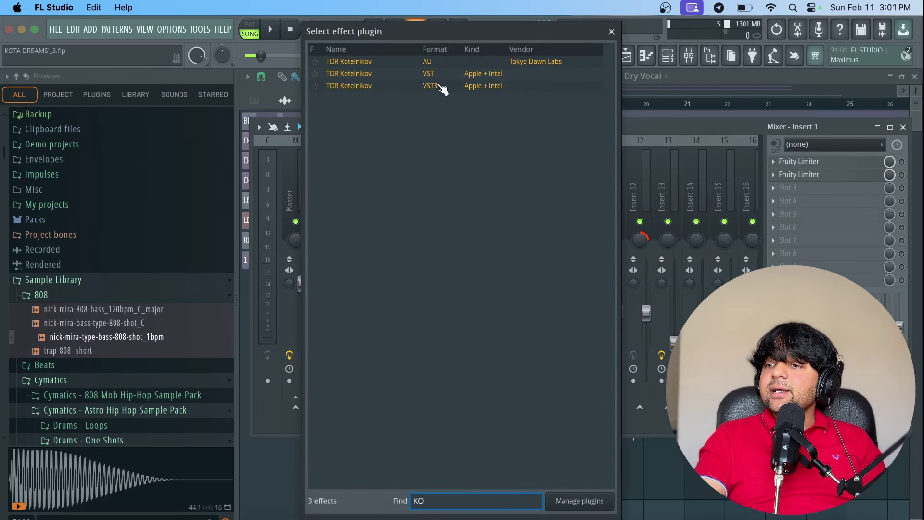
double_click(378, 87)
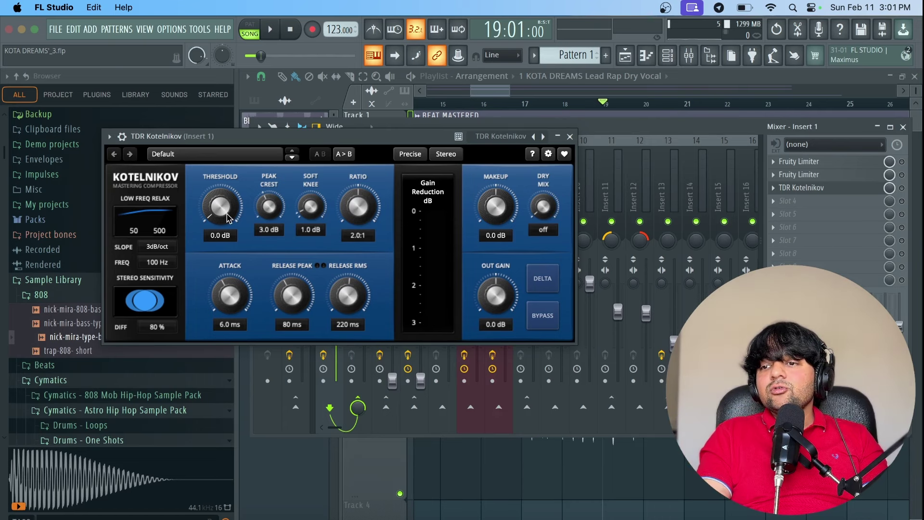
Set Kotelnikov's compression ratio to 4.0:1
scroll(230, 218, down, 1)
scroll(371, 203, up, 1)
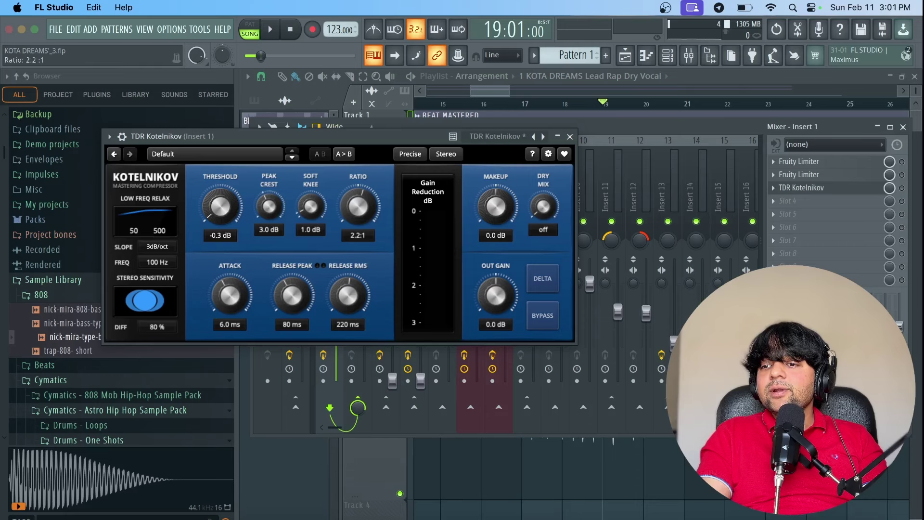
scroll(357, 206, up, 2)
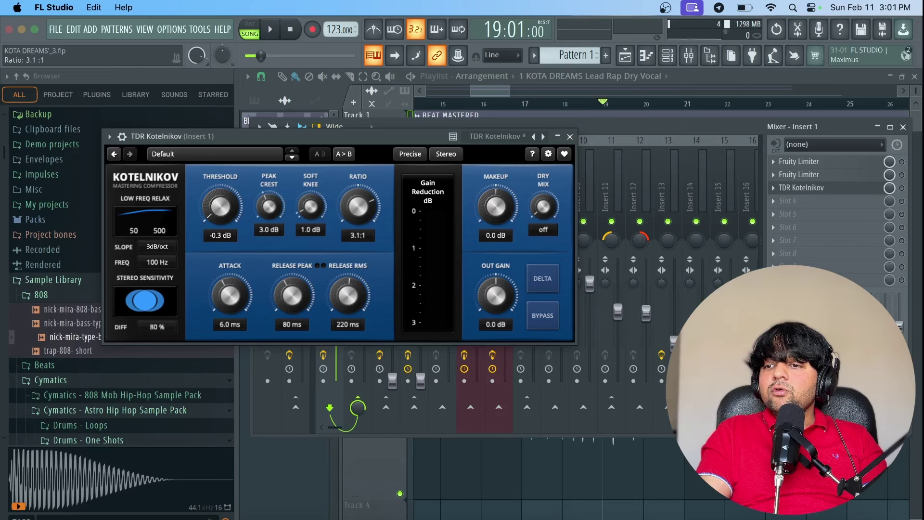
scroll(358, 206, up, 4)
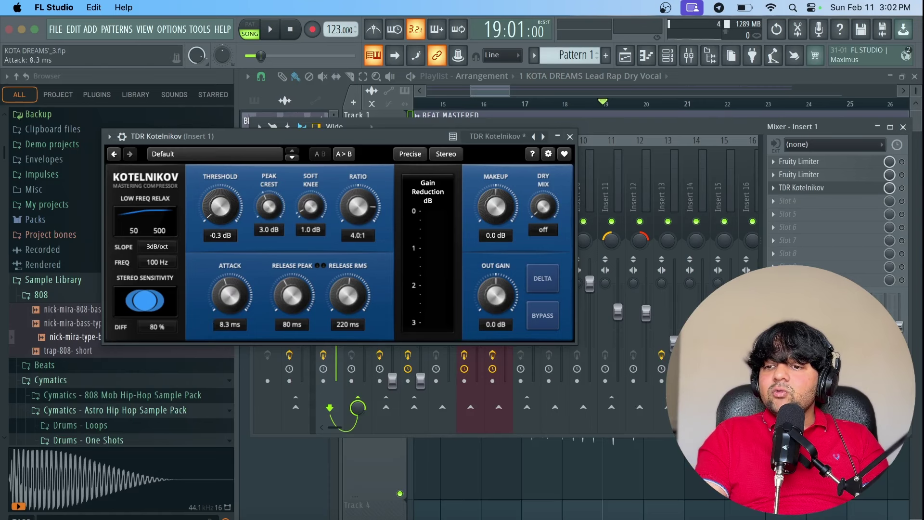
Set Kotelnikov's attack to 10 ms and its RMS release to 147 ms
drag(228, 280, 228, 281)
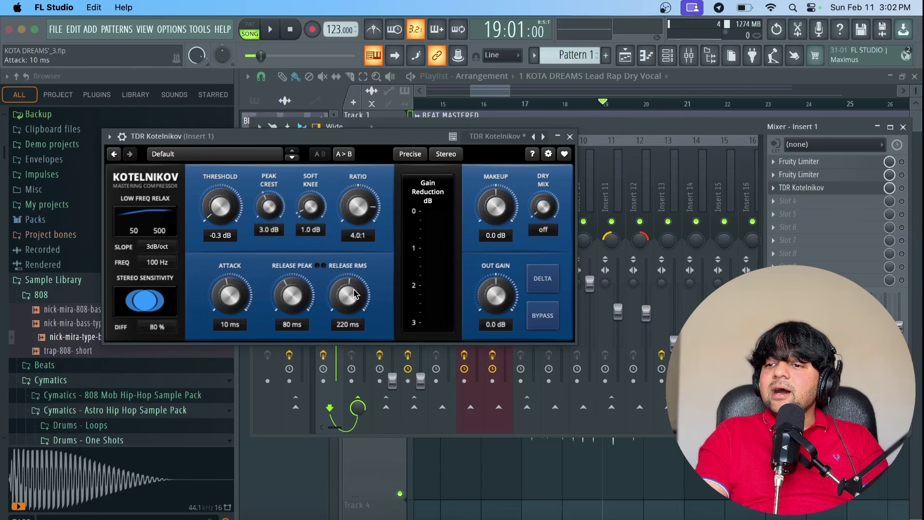
drag(356, 293, 347, 297)
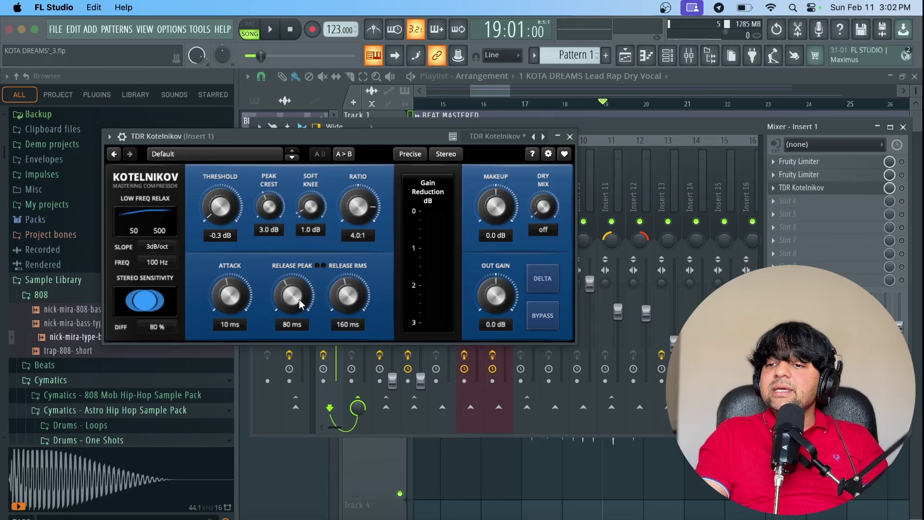
drag(344, 296, 345, 297)
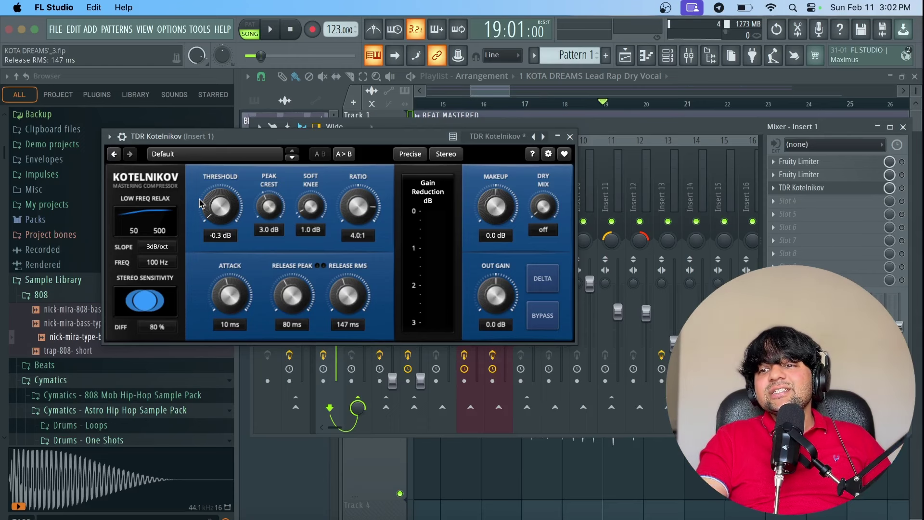
Try Kotelnikov thresholds of -10.8 dB and -5.6 dB, resetting to 0.0 dB in between, and play from bar 19
scroll(221, 191, down, 4)
scroll(221, 191, down, 6)
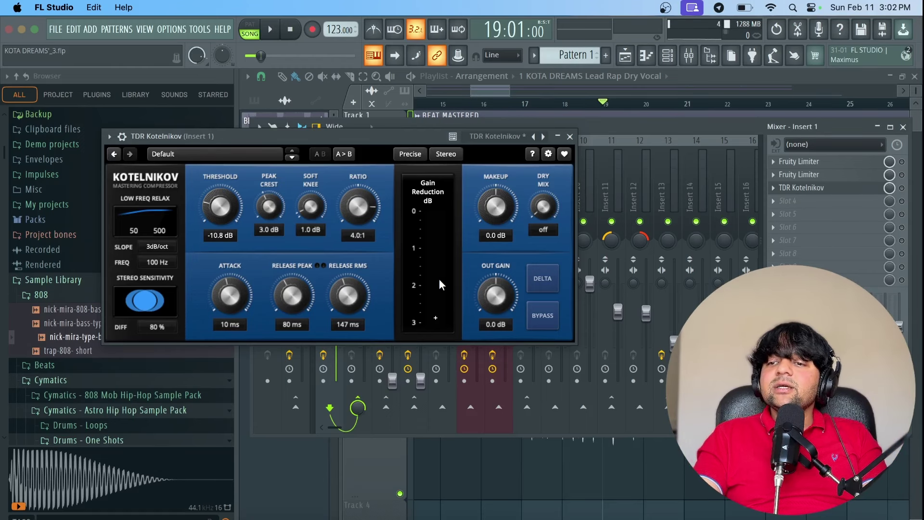
double_click(220, 207)
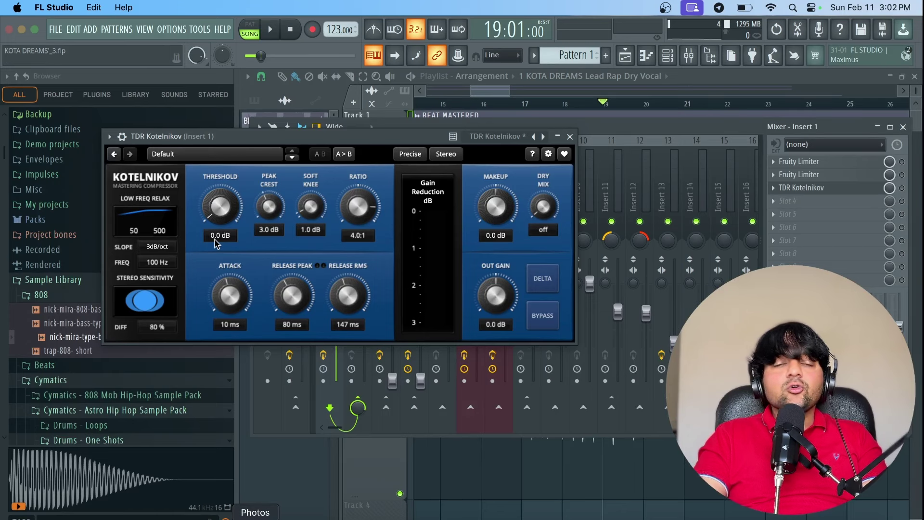
scroll(221, 191, down, 6)
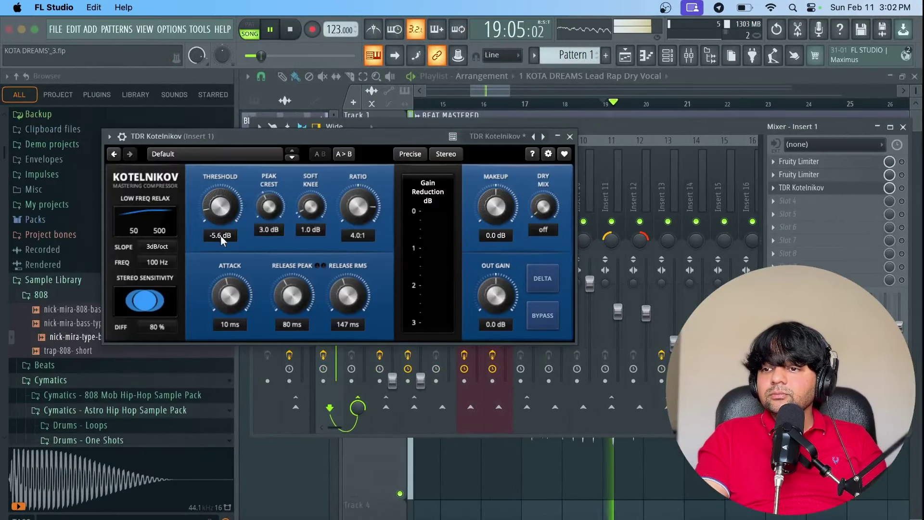
drag(222, 239, 388, 227)
Leave only Kotelnikov enabled on Insert 1, restart playback from bar 19, and reopen the compressor's window
key(space)
click(801, 188)
key(space)
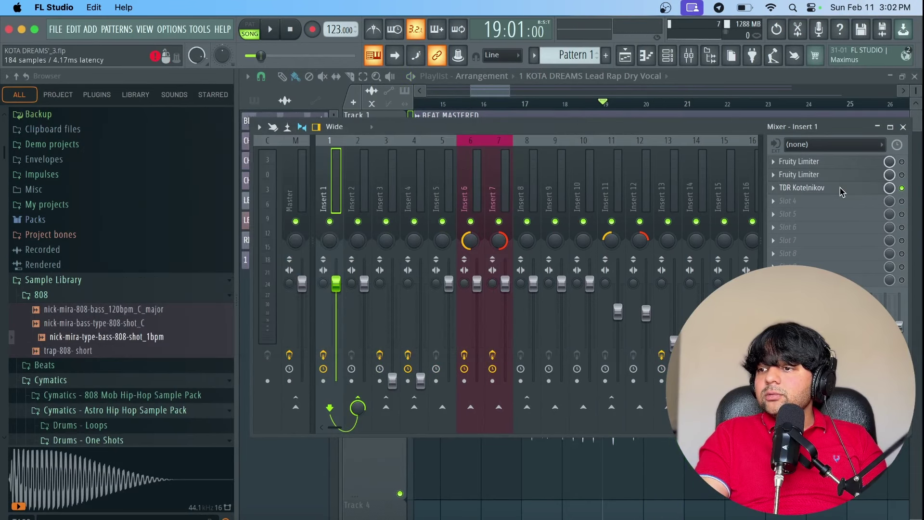
click(801, 188)
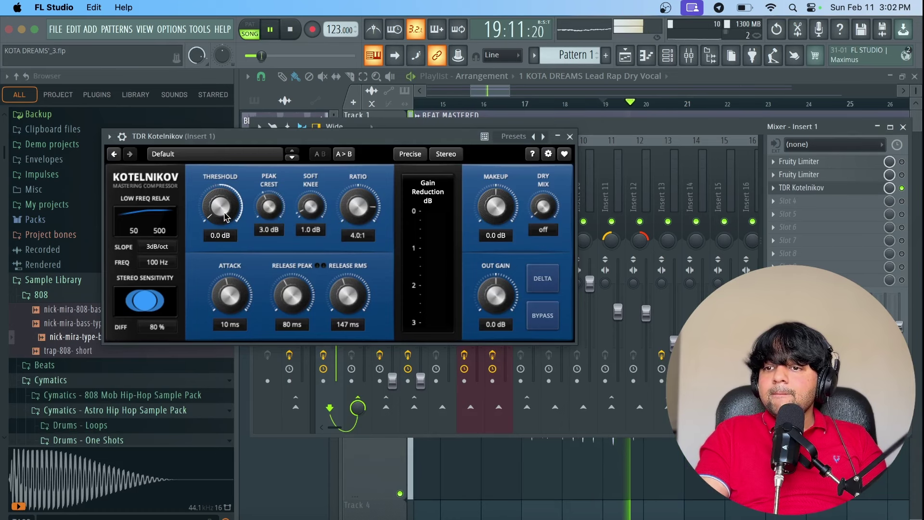
Lower Kotelnikov's threshold to -28.3 dB while the vocal plays, and stop playback
drag(220, 205, 220, 259)
drag(223, 191, 219, 211)
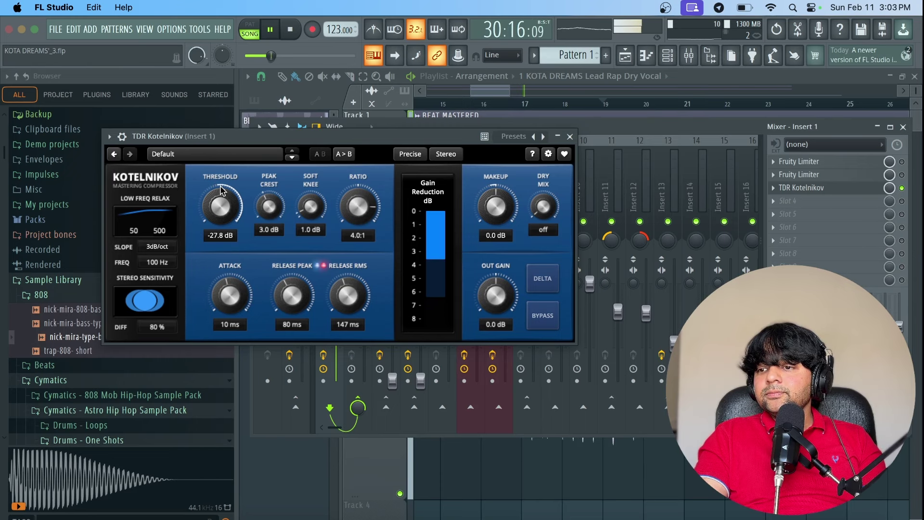
drag(221, 191, 221, 192)
key(space)
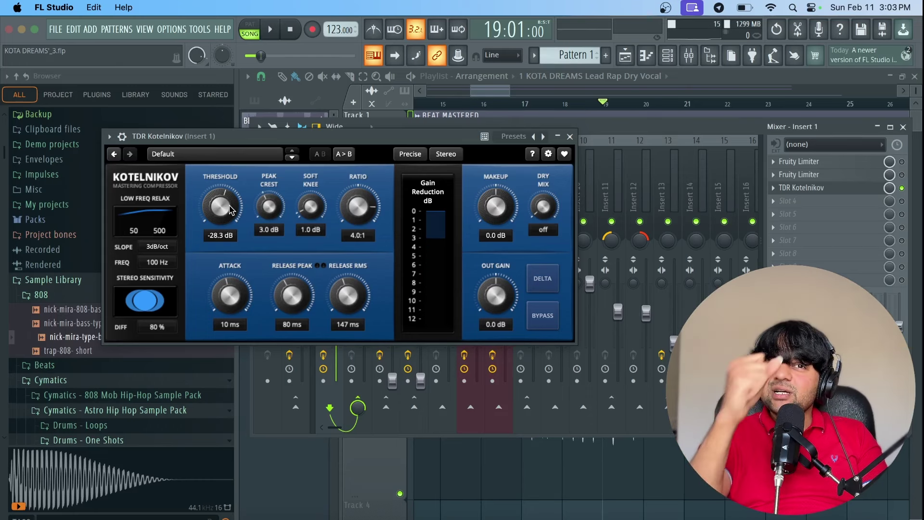
Play from bar 19 and push Kotelnikov's threshold down to -36.0 dB for heavy compression
key(space)
drag(230, 210, 230, 224)
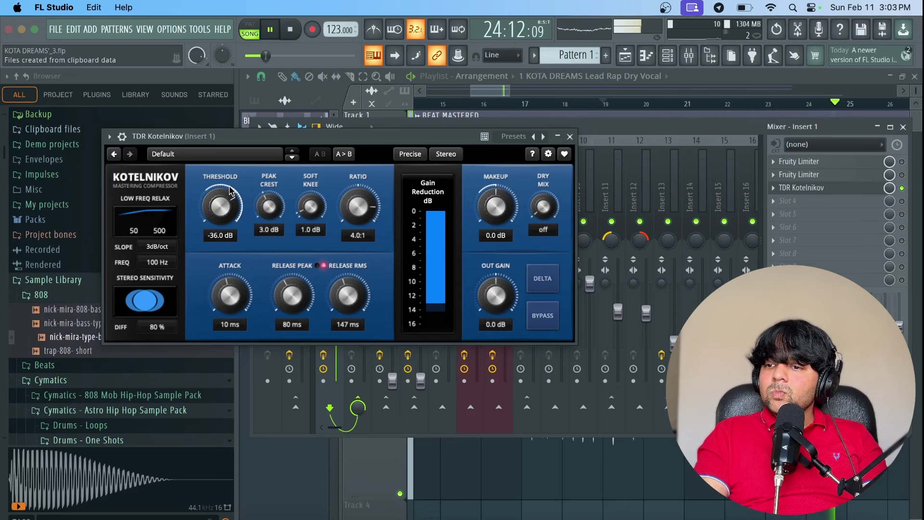
key(space)
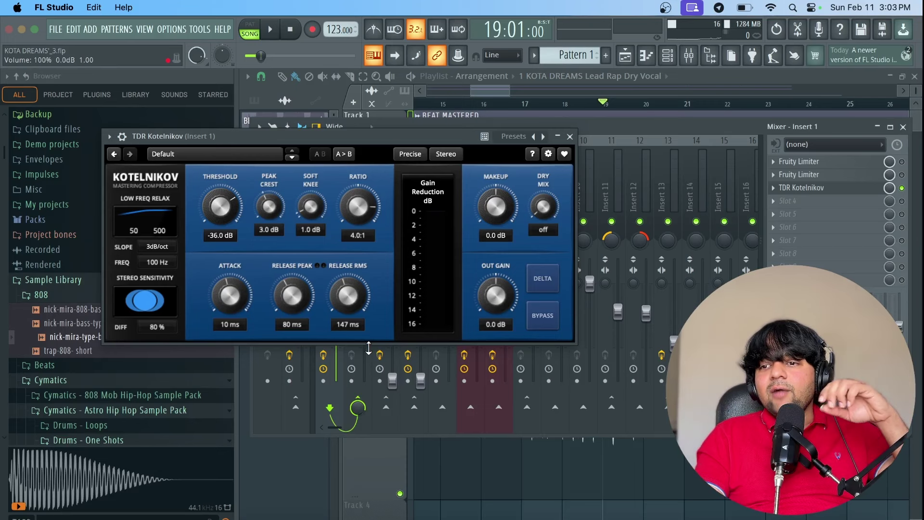
Set Kotelnikov's threshold to -31.1 dB and its makeup gain to 2.8 dB while auditioning the vocal from bar 19
key(space)
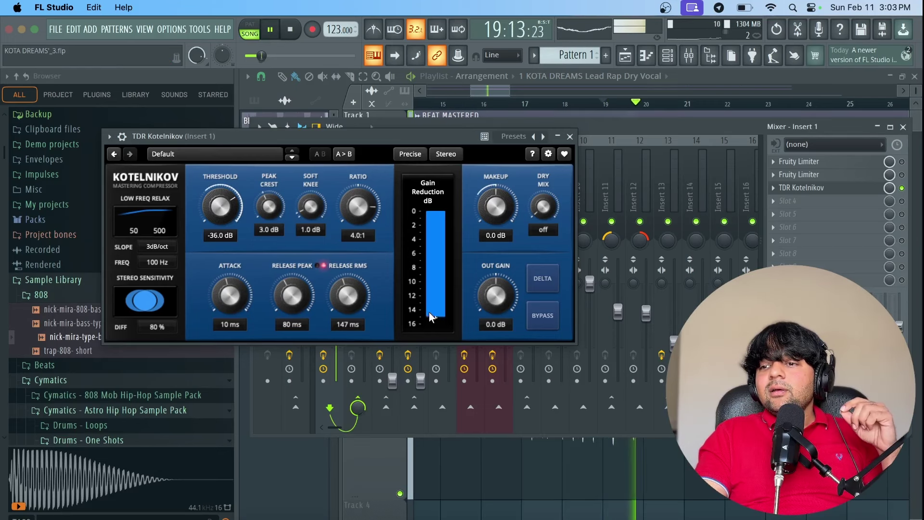
key(space)
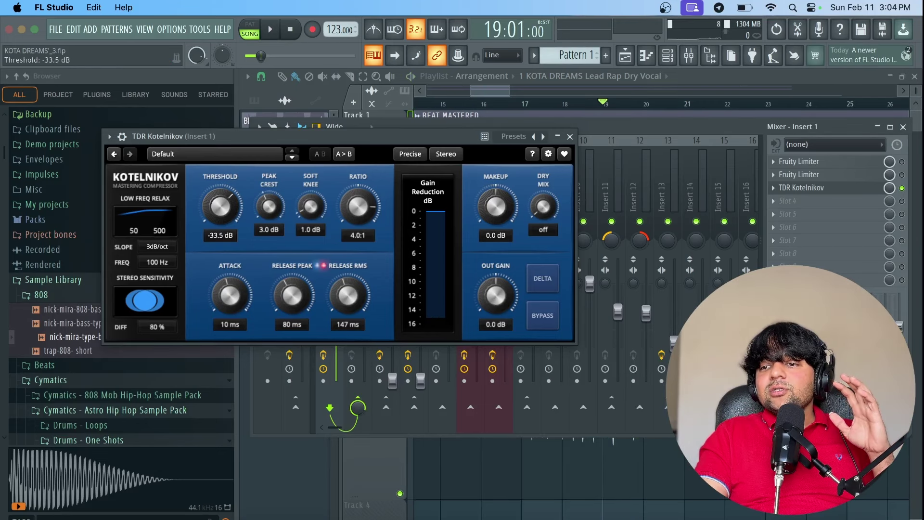
key(space)
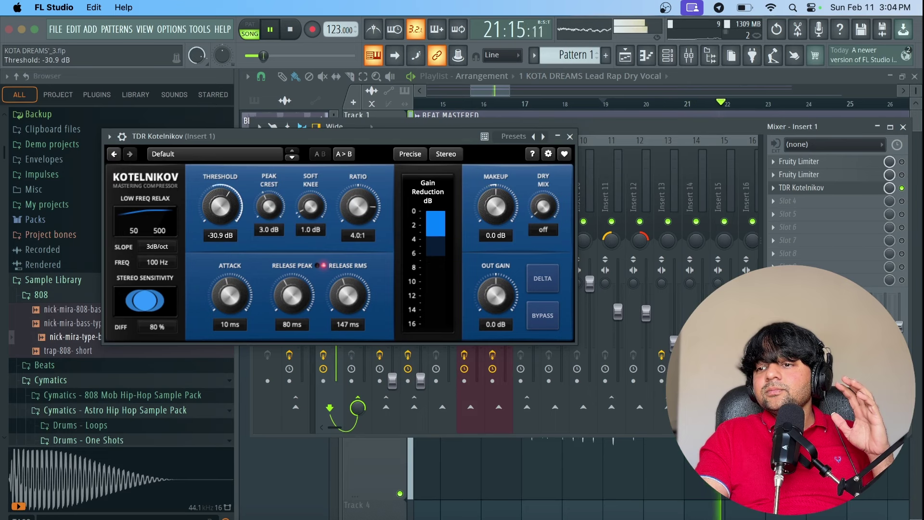
key(space)
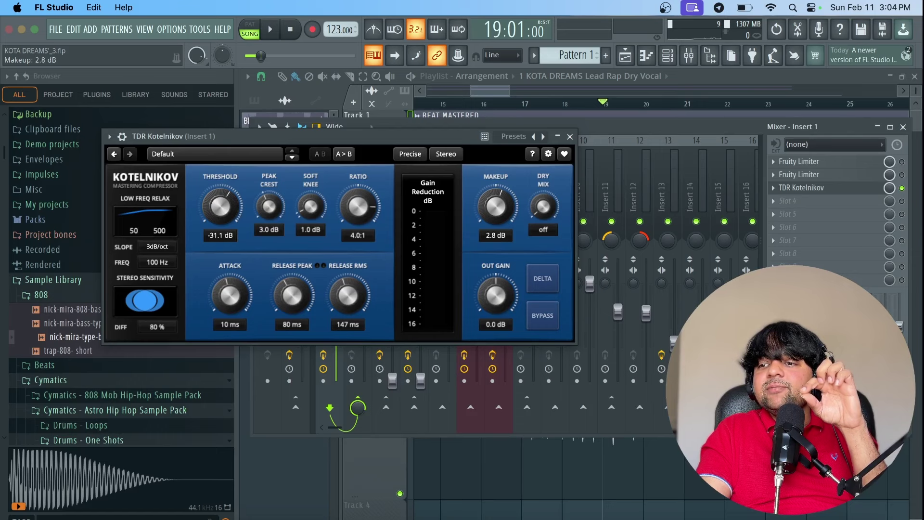
Raise Kotelnikov's makeup gain to 6.2 dB and audition the compressed vocal from bar 19
drag(501, 185, 500, 169)
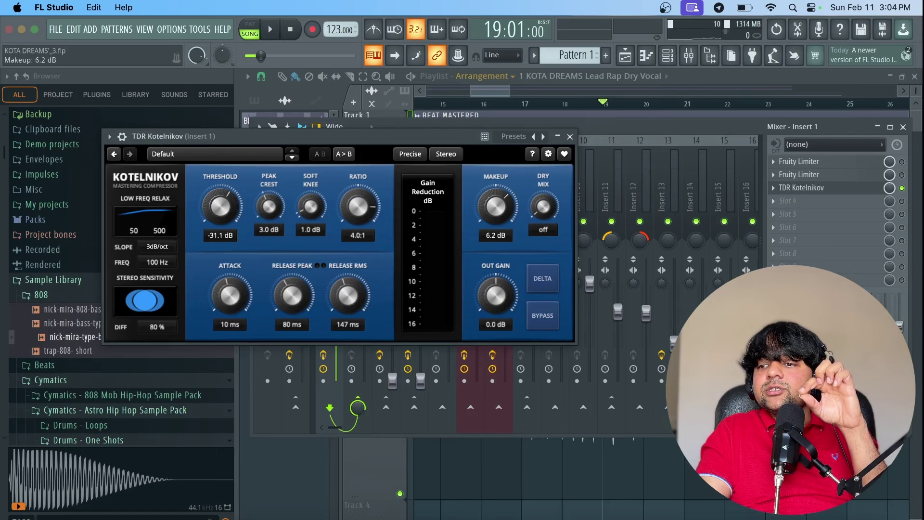
key(space)
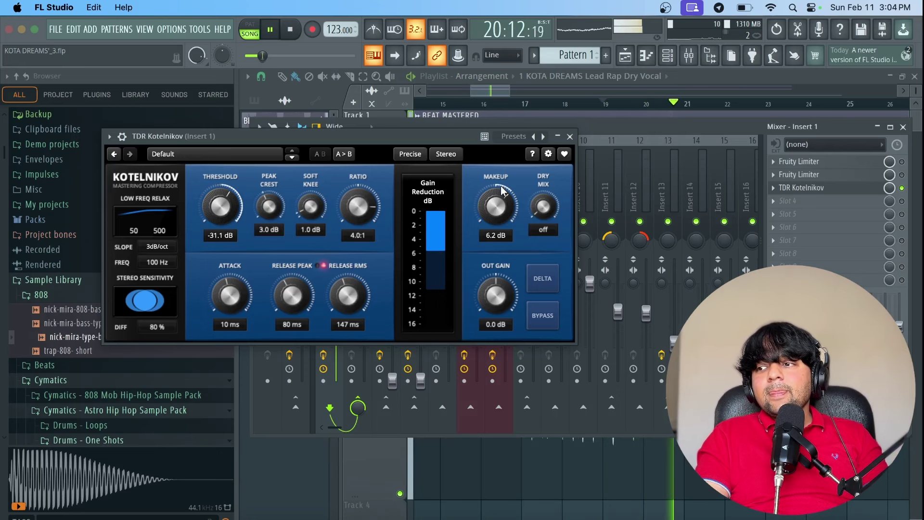
key(space)
Disable Kotelnikov on Insert 1, audition the uncompressed vocal twice from bar 19, and enable the compressor again
click(901, 188)
key(space)
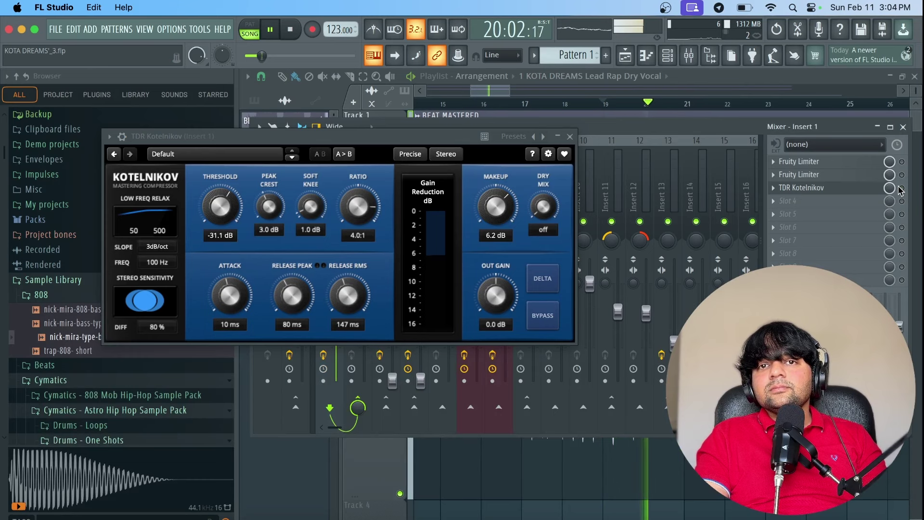
key(space)
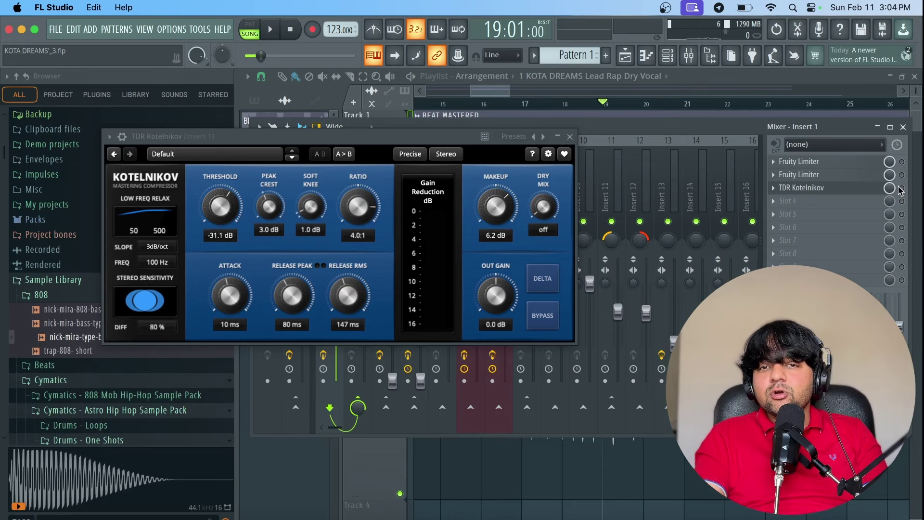
key(space)
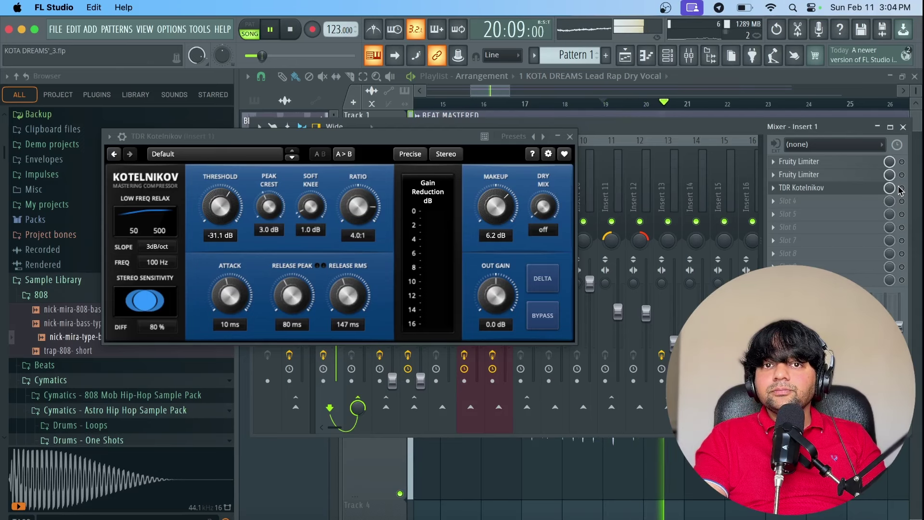
key(space)
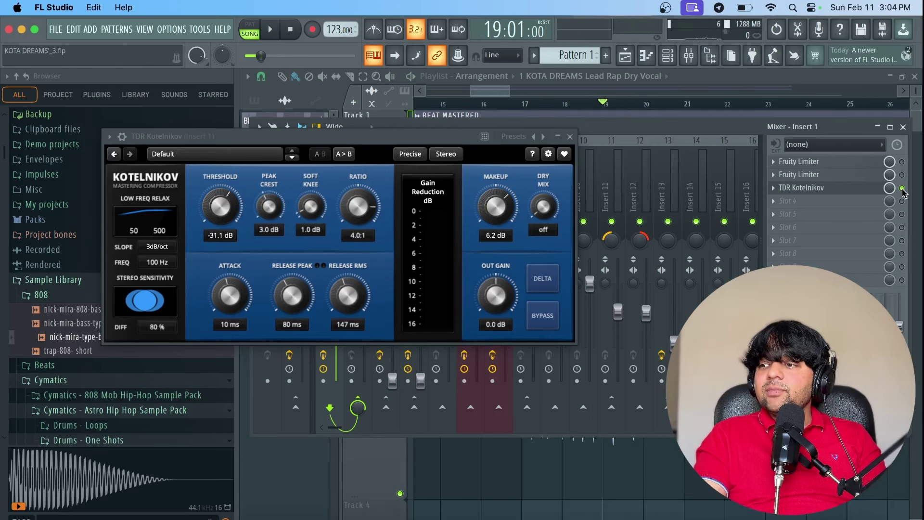
Compare the vocal with Kotelnikov enabled and bypassed over longer passages from bar 19, leaving it enabled
key(space)
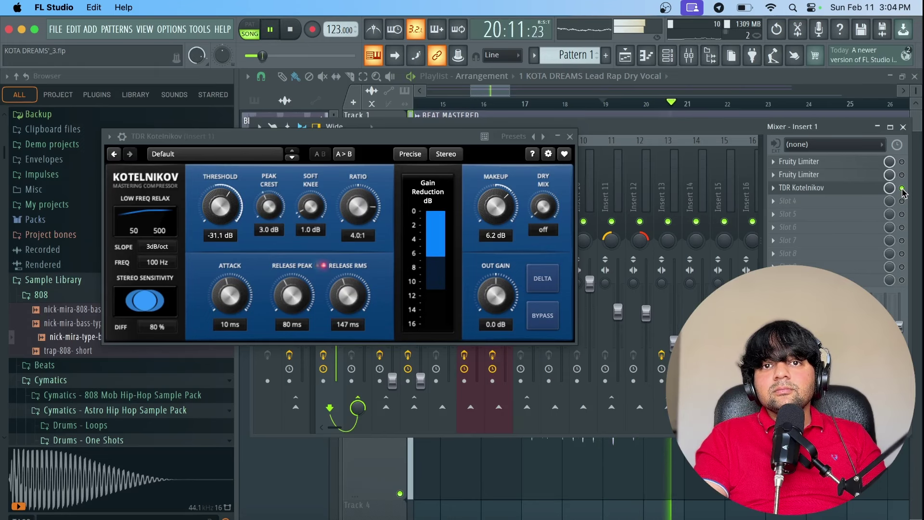
key(space)
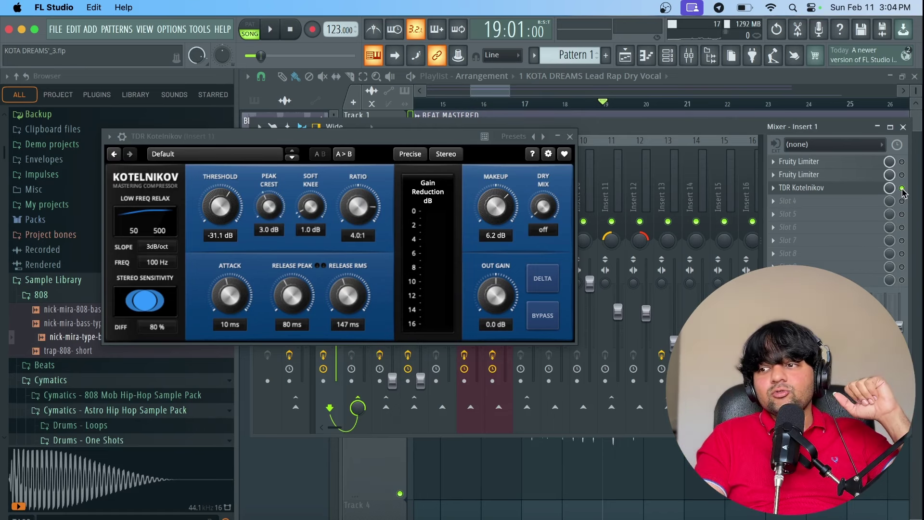
key(space)
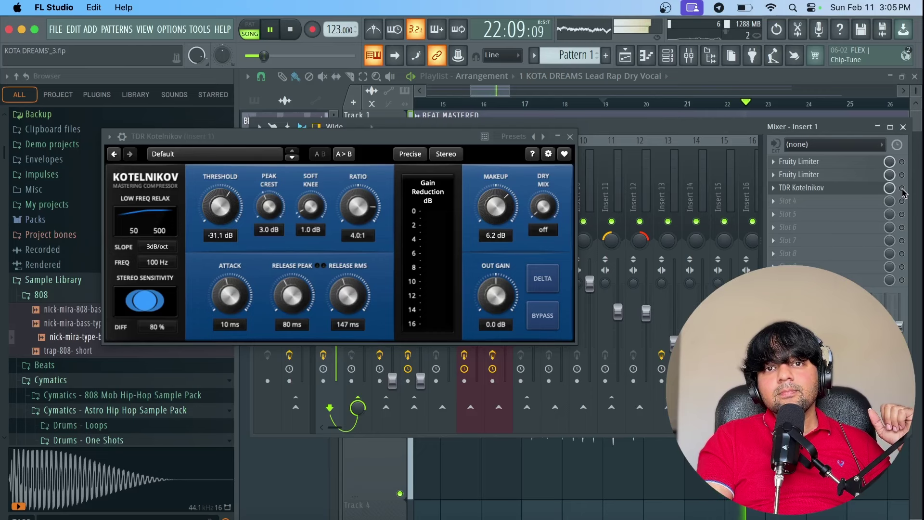
key(space)
key(space)
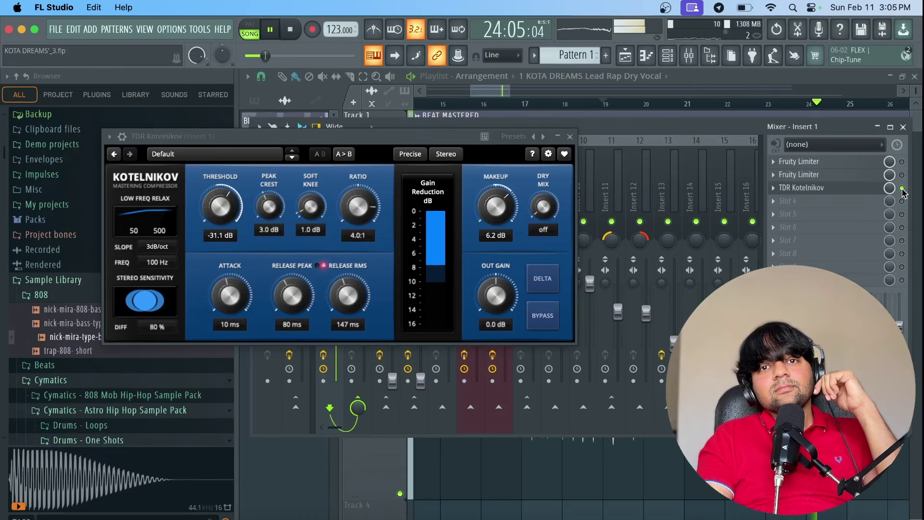
key(space)
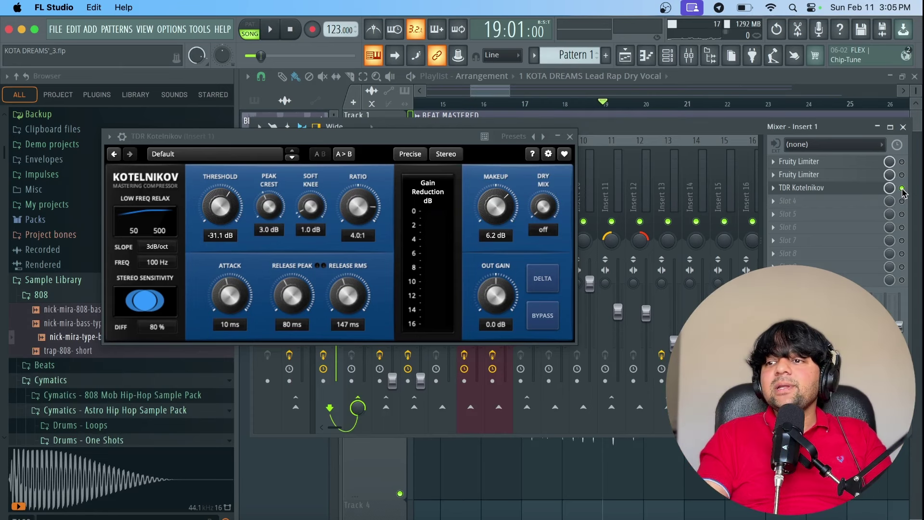
Open the BEAT MASTERED clip's channel settings, reset the channel volume to 78% (-5.2 dB), and play from bar 19
click(488, 85)
double_click(651, 173)
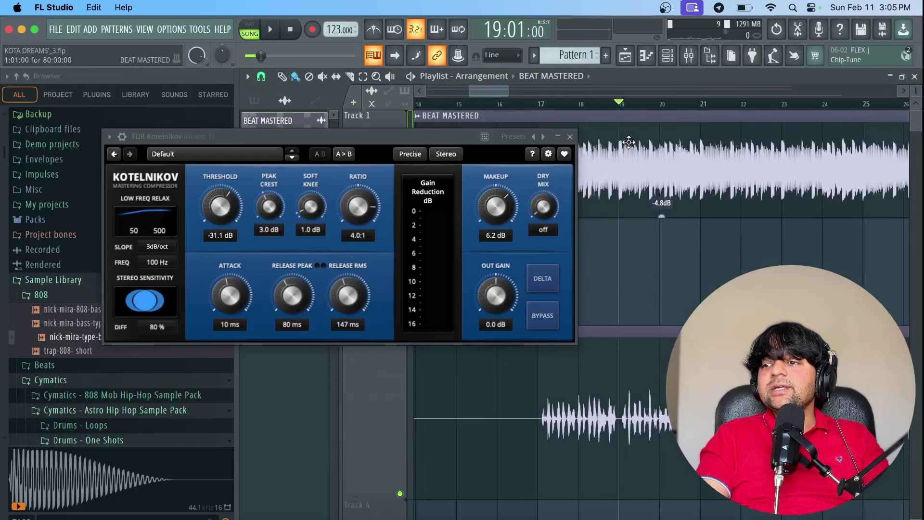
click(689, 56)
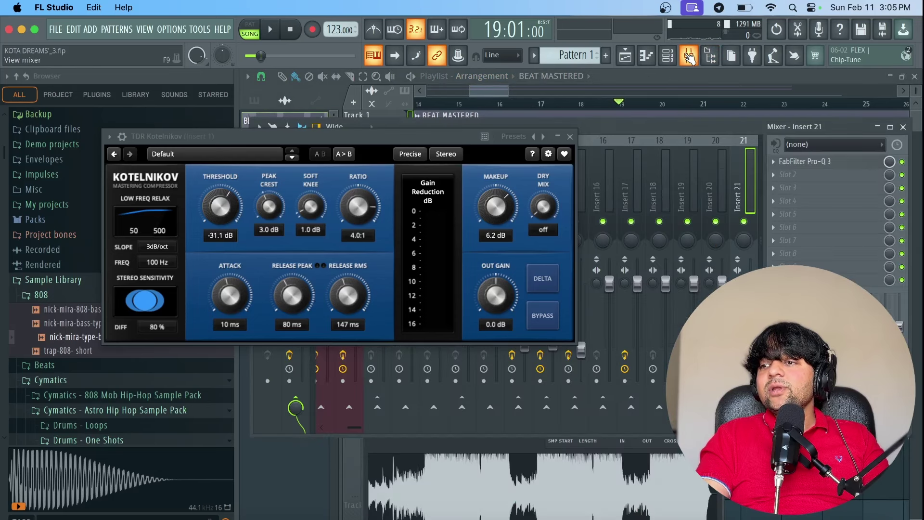
click(625, 56)
click(642, 247)
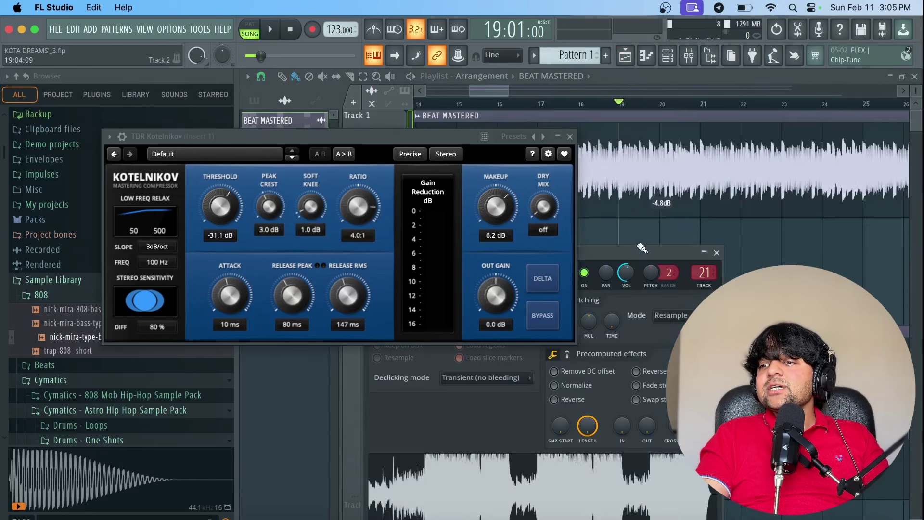
click(690, 56)
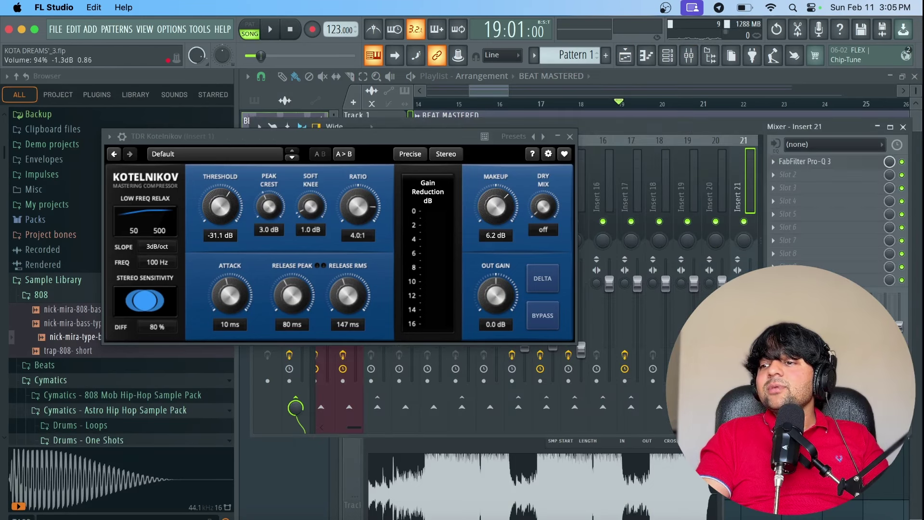
click(625, 56)
click(636, 250)
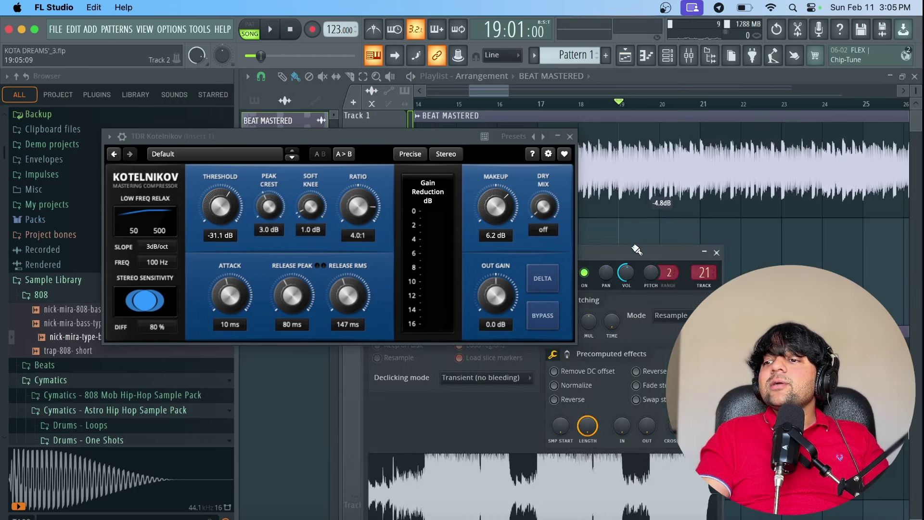
right_click(626, 272)
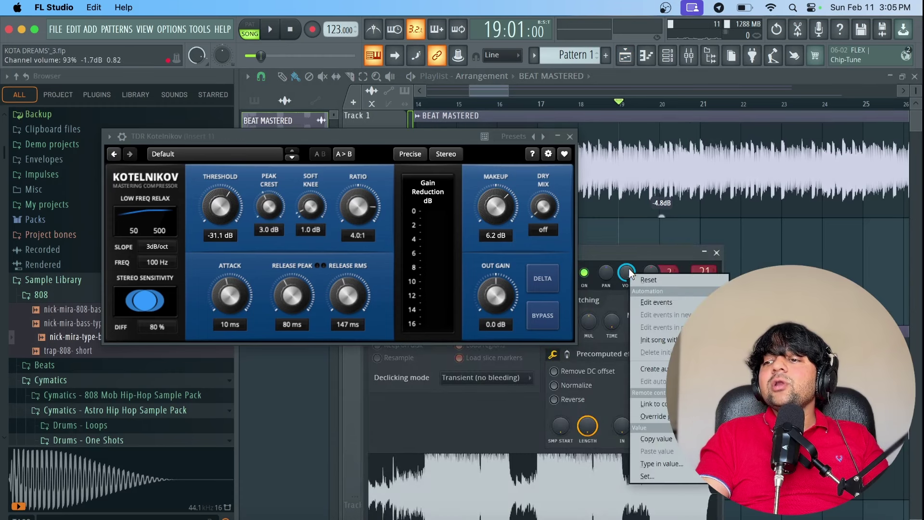
click(638, 283)
key(space)
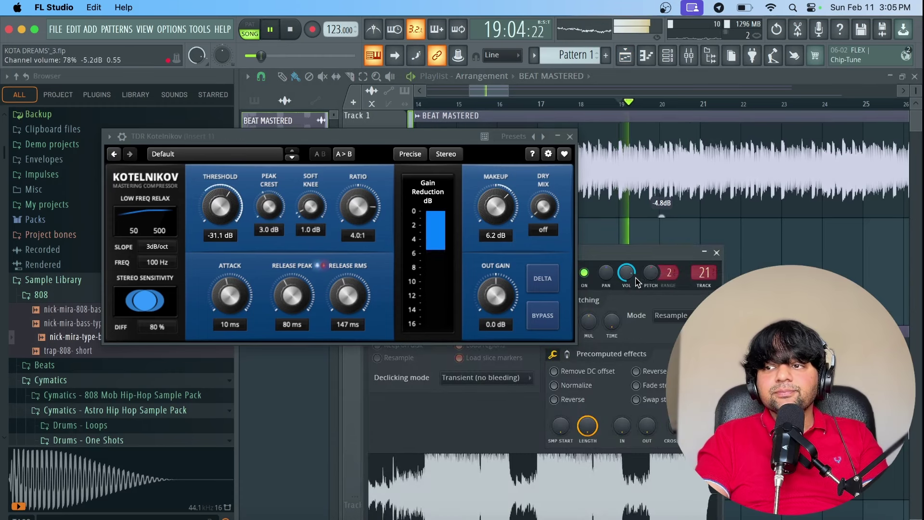
Move Kotelnikov's window away from the mixer meters, select the Master track, and check its level during playback from bar 19
click(688, 56)
drag(361, 140, 690, 184)
key(space)
click(292, 202)
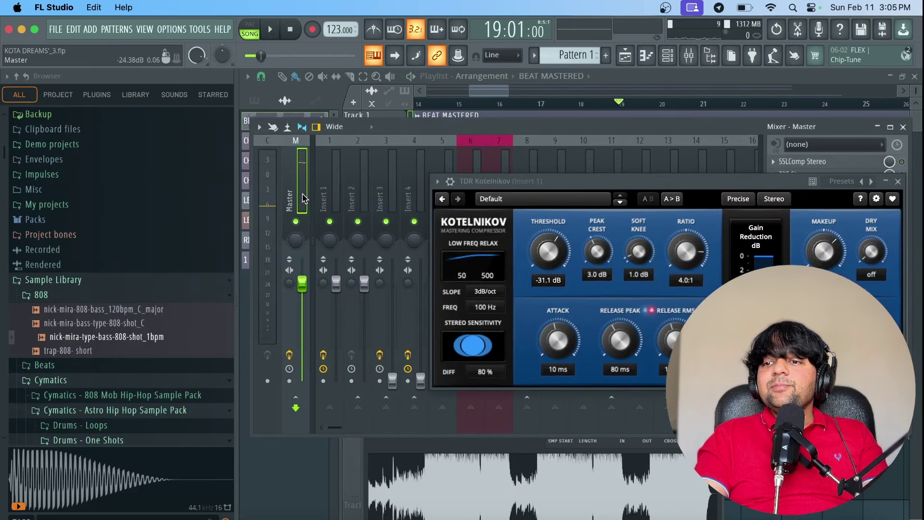
key(space)
key(space)
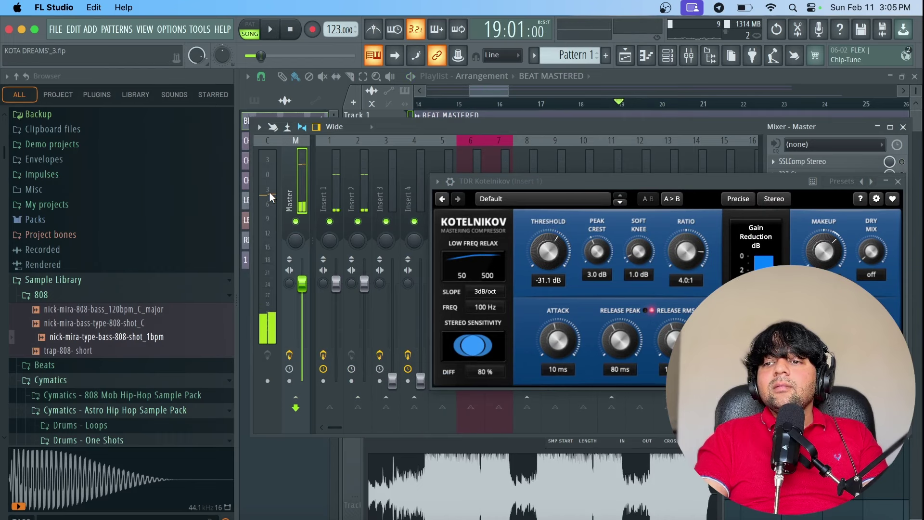
Close Kotelnikov's window and lower the BEAT MASTERED channel volume to 40% (-15.7 dB)
click(536, 93)
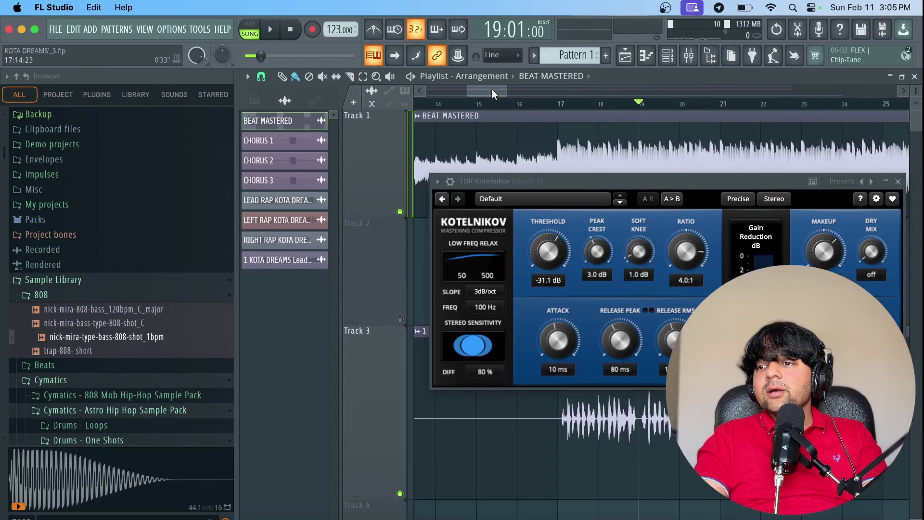
double_click(513, 138)
drag(632, 177, 263, 152)
drag(609, 257, 536, 138)
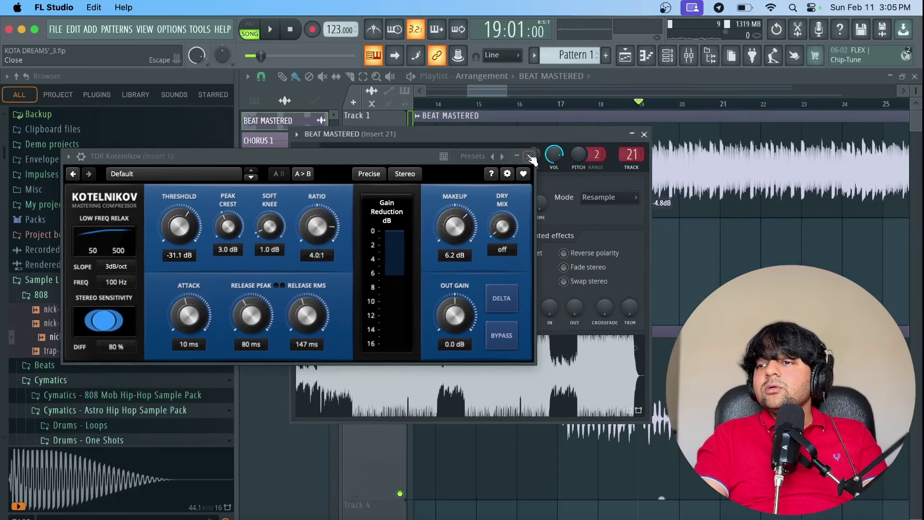
click(528, 157)
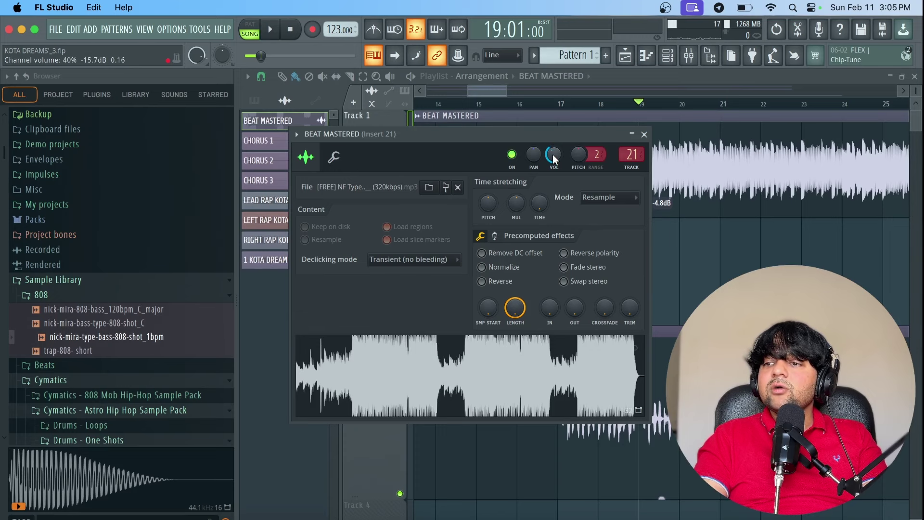
click(643, 135)
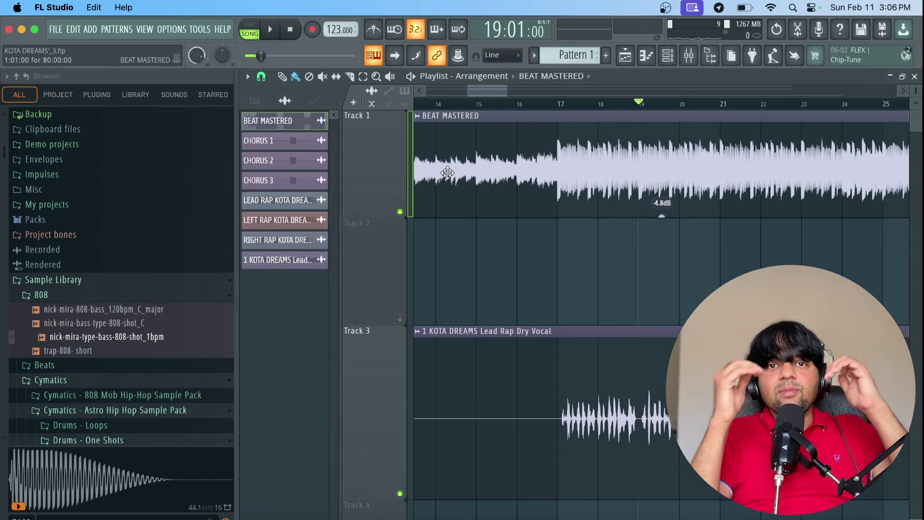
Play from bar 19 and set the BEAT MASTERED channel volume to 56% (-11.1 dB)
key(space)
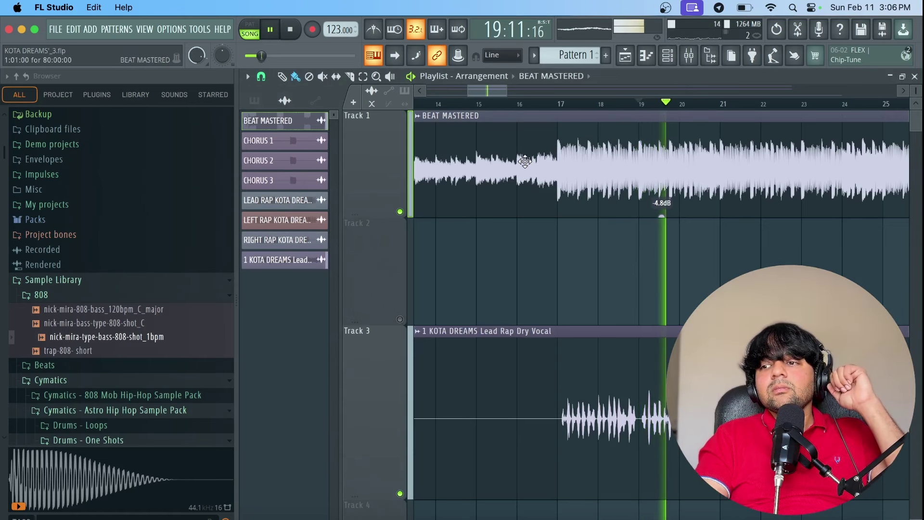
double_click(576, 160)
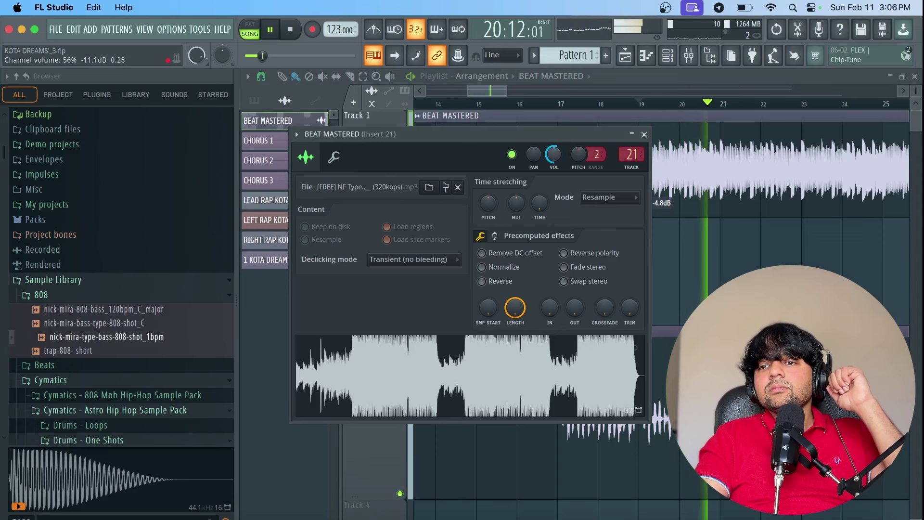
click(644, 134)
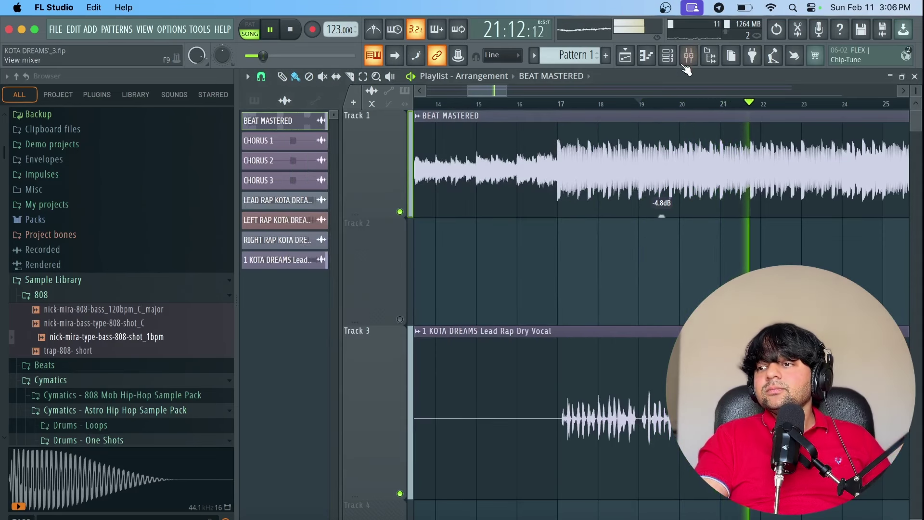
Select Insert 1 in the mixer, check the vocal level against the beat during playback, and stop
click(688, 56)
click(325, 172)
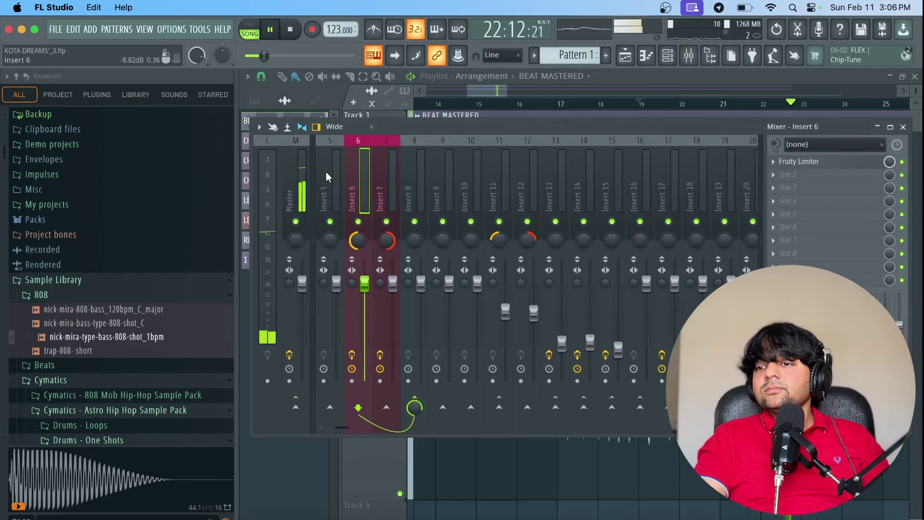
click(333, 172)
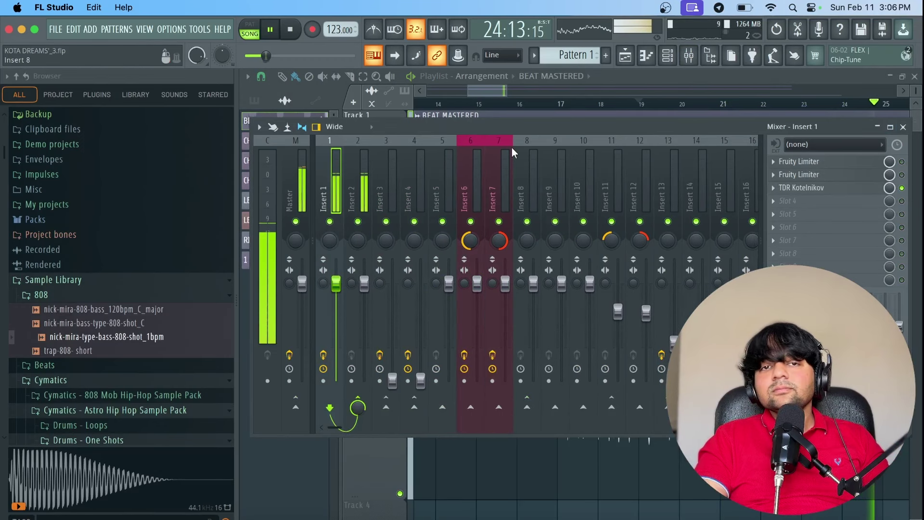
key(space)
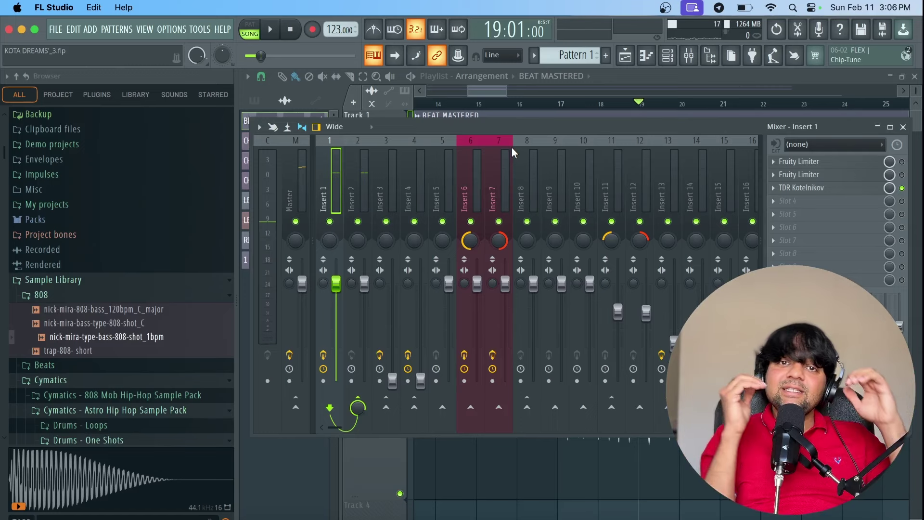